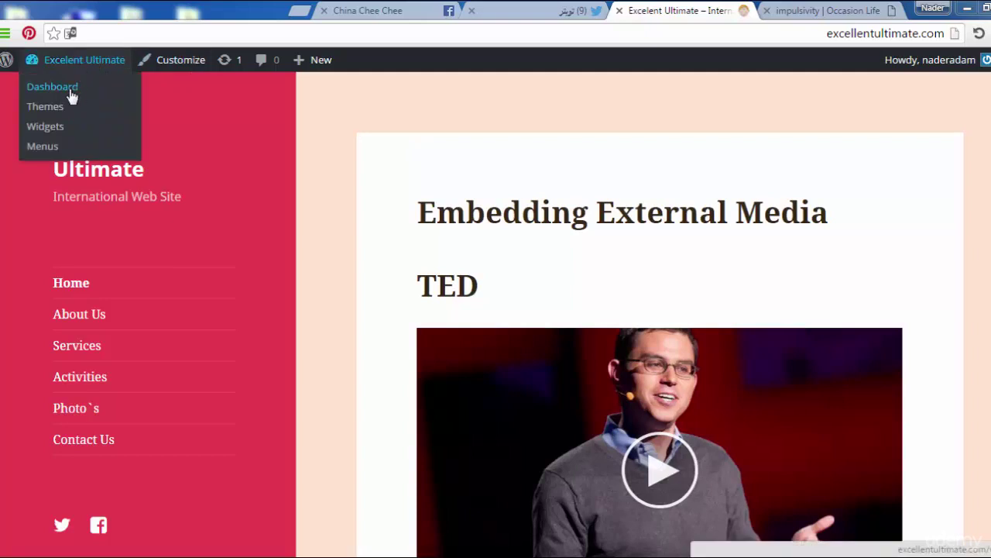
Go from the Dashboard to Appearance > Customize and open the customizer's Widgets section.
left_click(66, 95)
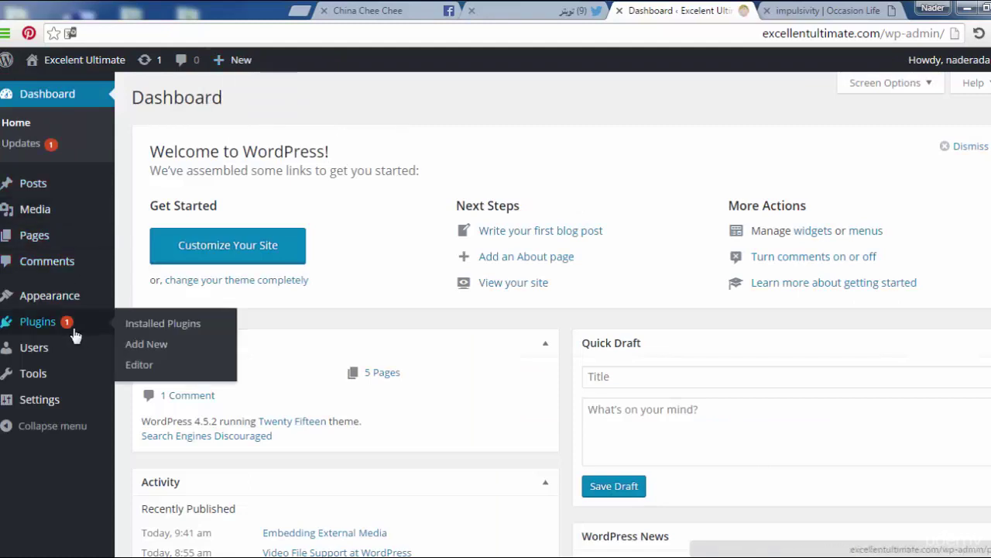
mouse_move(50, 295)
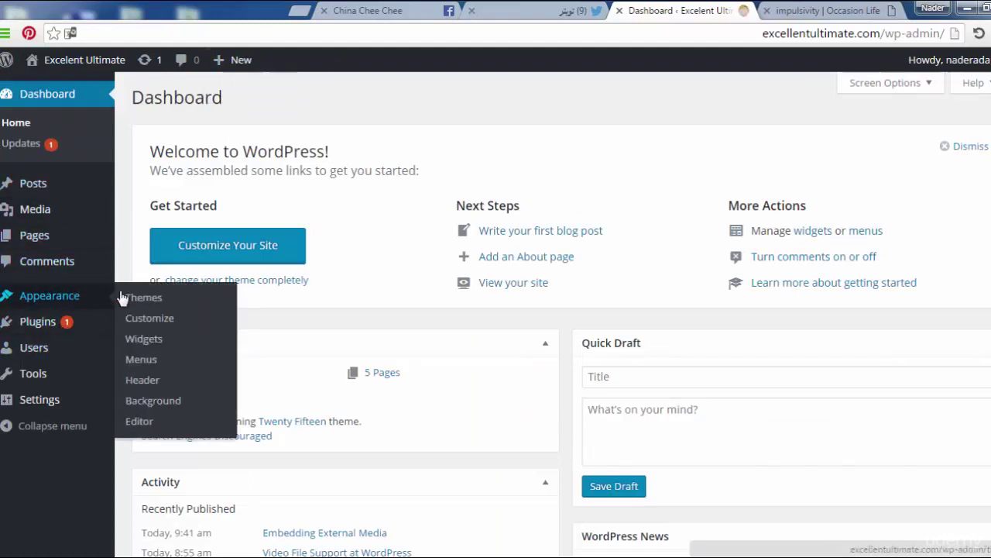
left_click(158, 323)
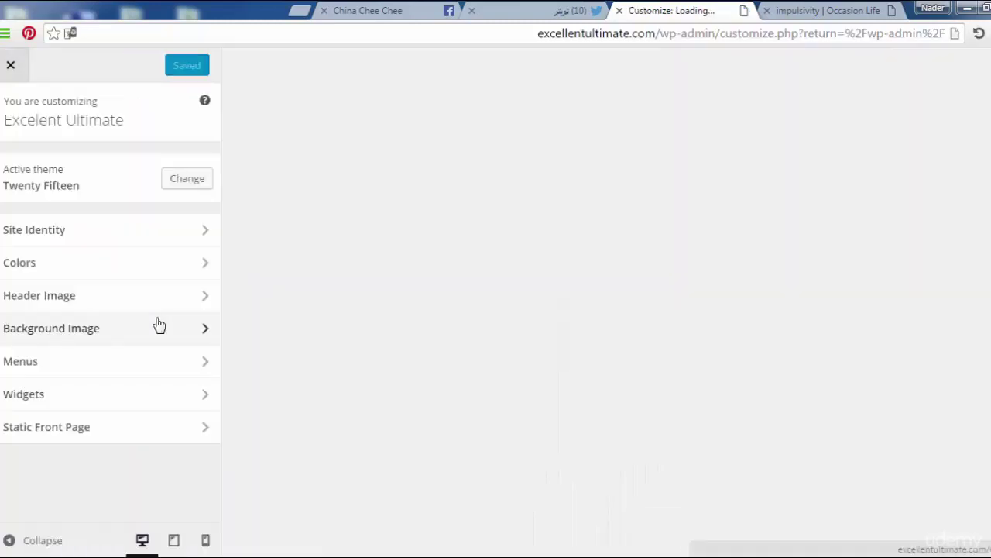
left_click(122, 394)
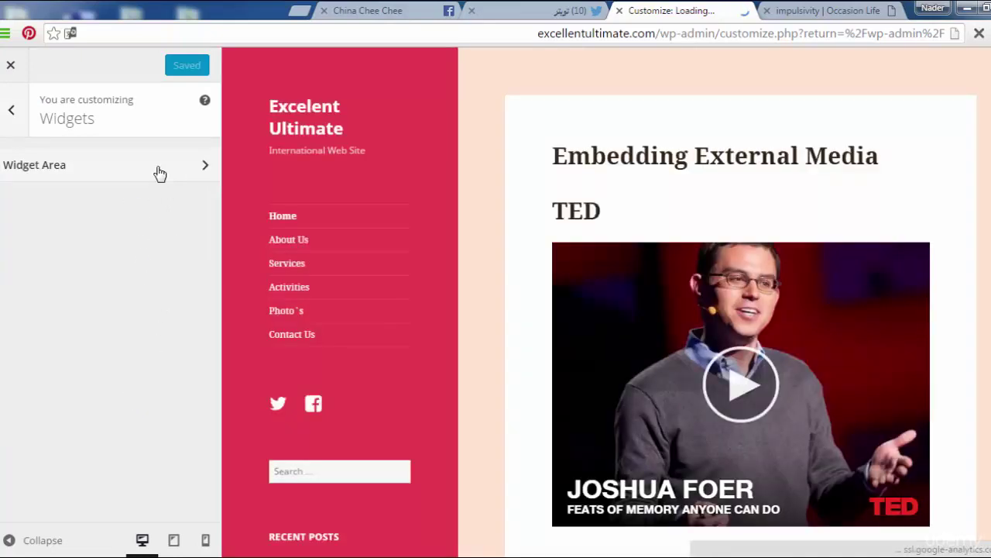
Open the sidebar Widget Area and remove the Tag Cloud, Meta and Categories widgets.
left_click(158, 171)
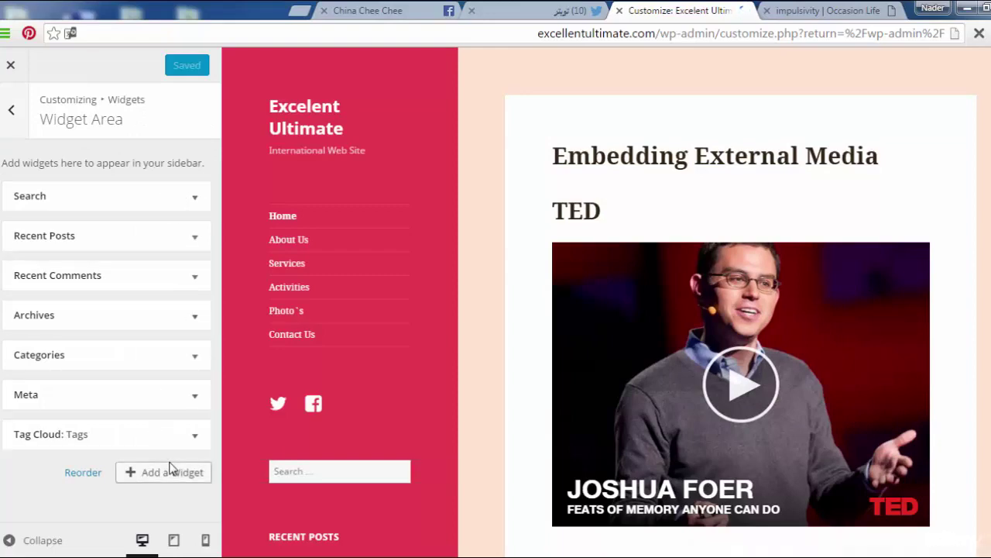
left_click(190, 439)
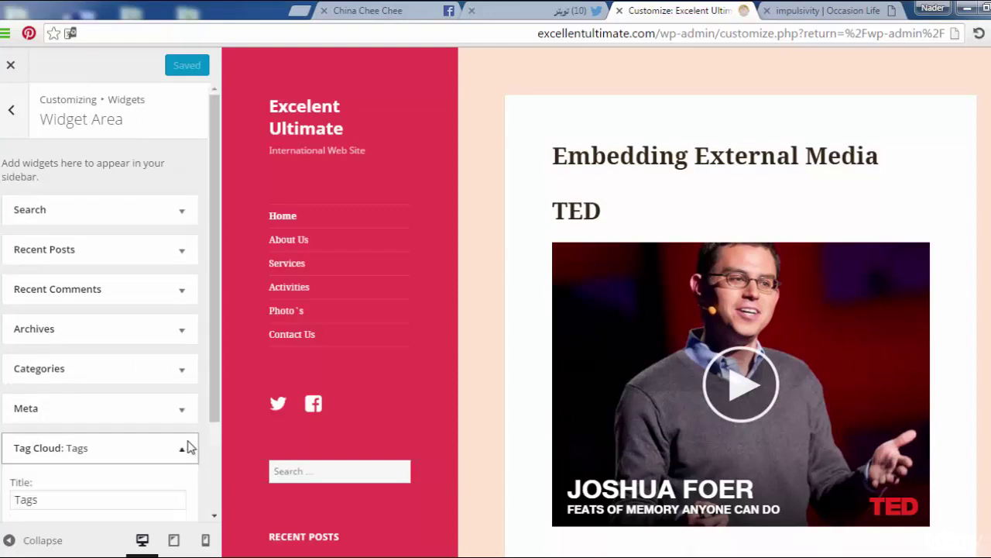
left_click_drag(213, 409, 213, 498)
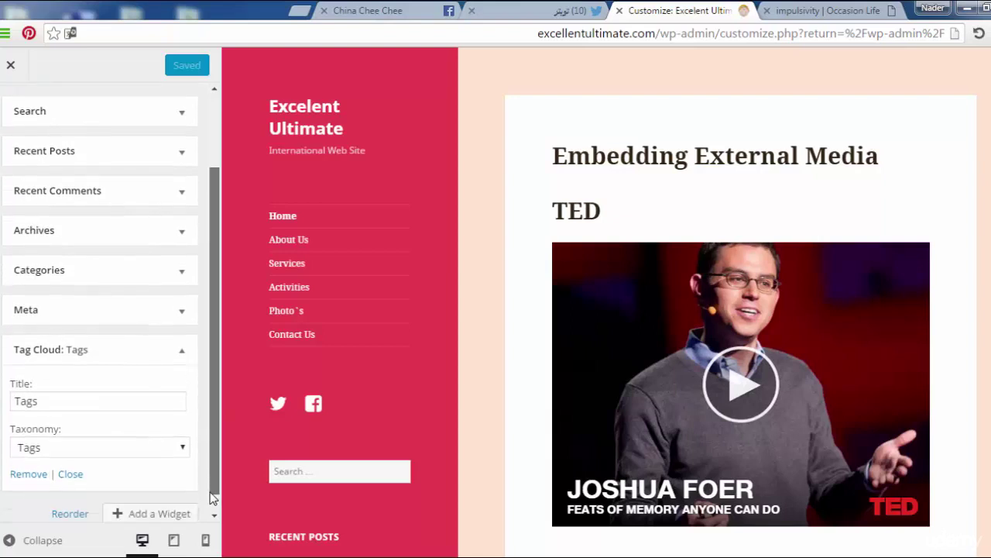
left_click(29, 457)
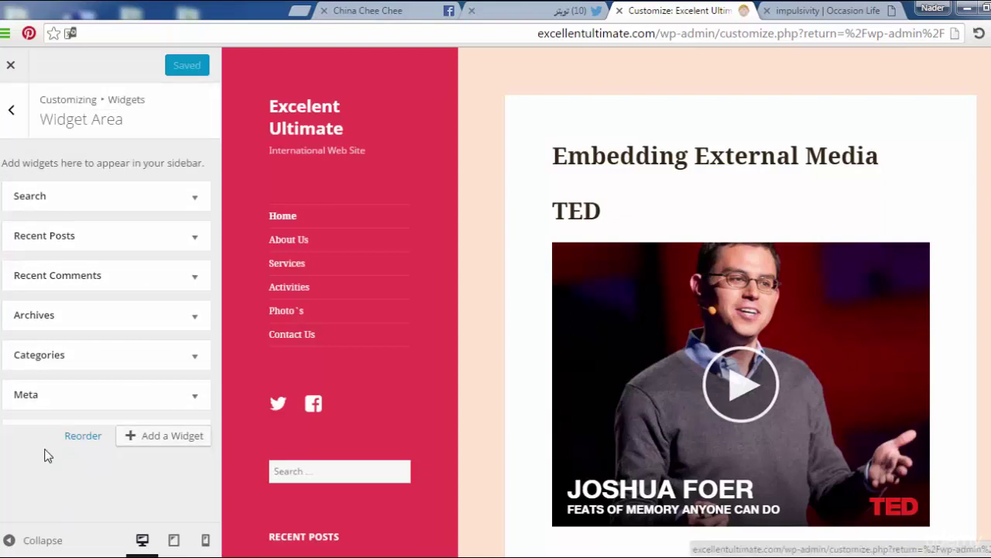
left_click(195, 395)
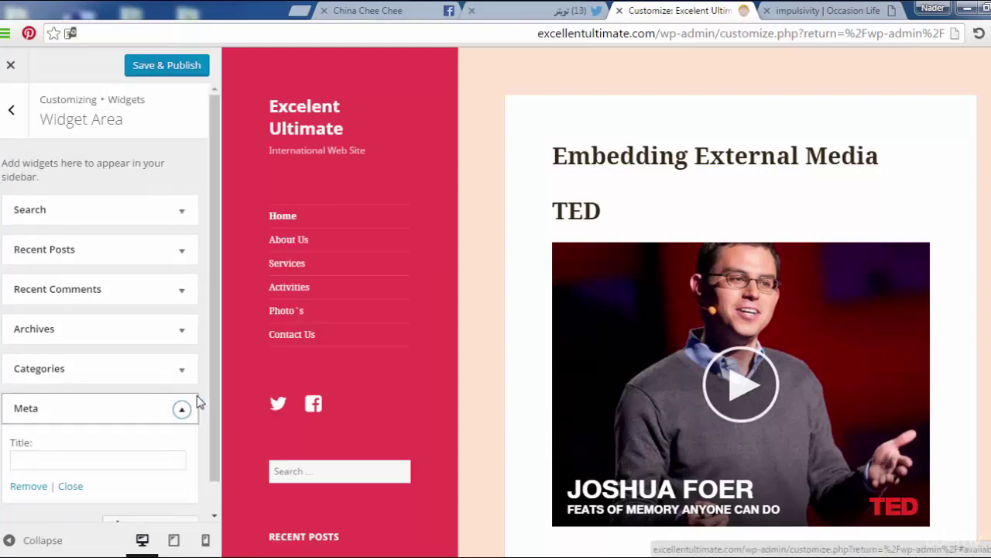
left_click(28, 486)
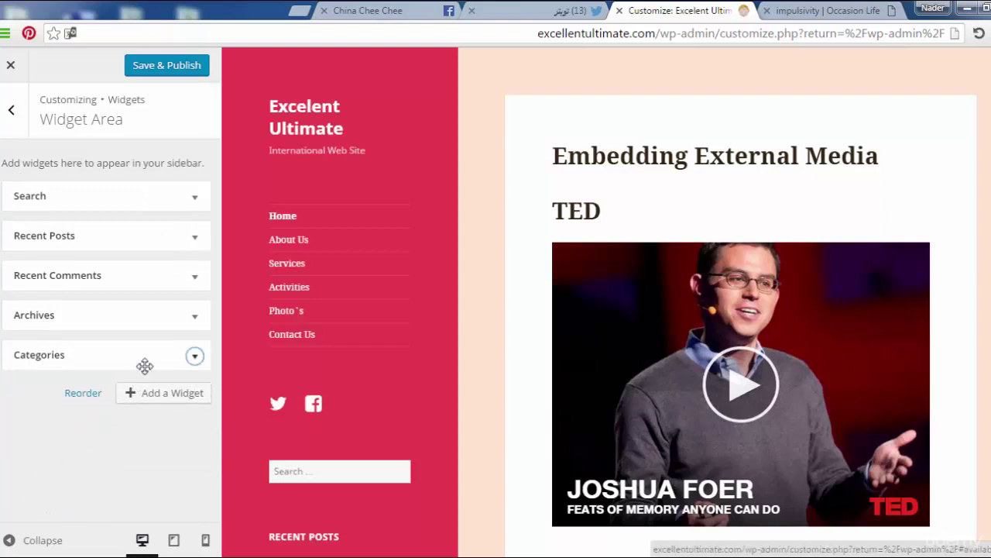
left_click(194, 355)
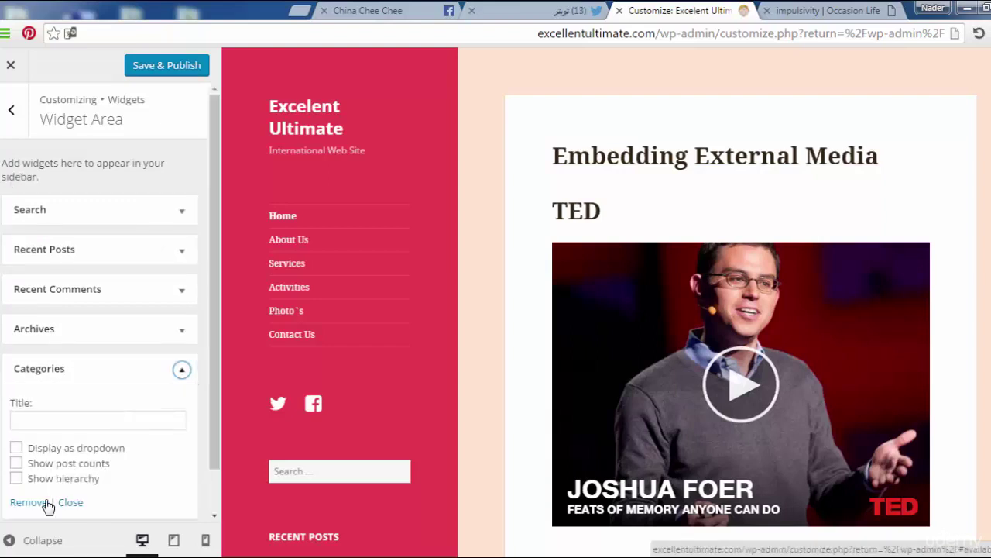
left_click(37, 503)
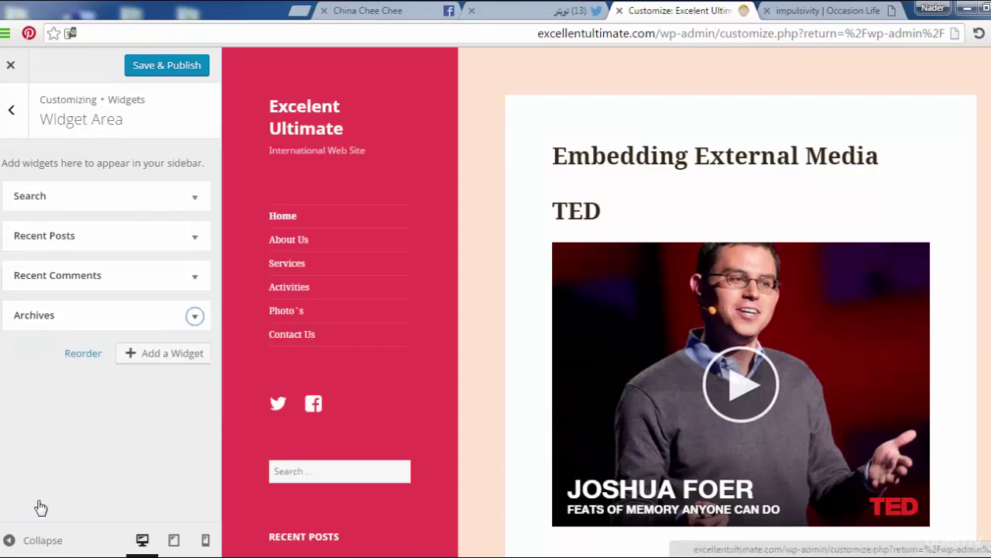
Remove the Archives, Recent Comments, Recent Posts and Search widgets.
left_click(195, 316)
left_click(34, 434)
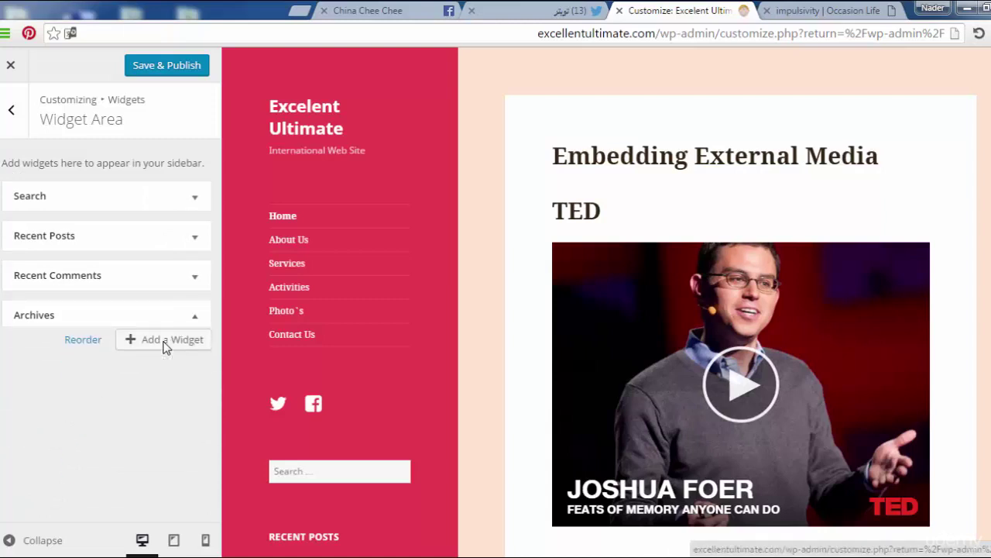
left_click(194, 277)
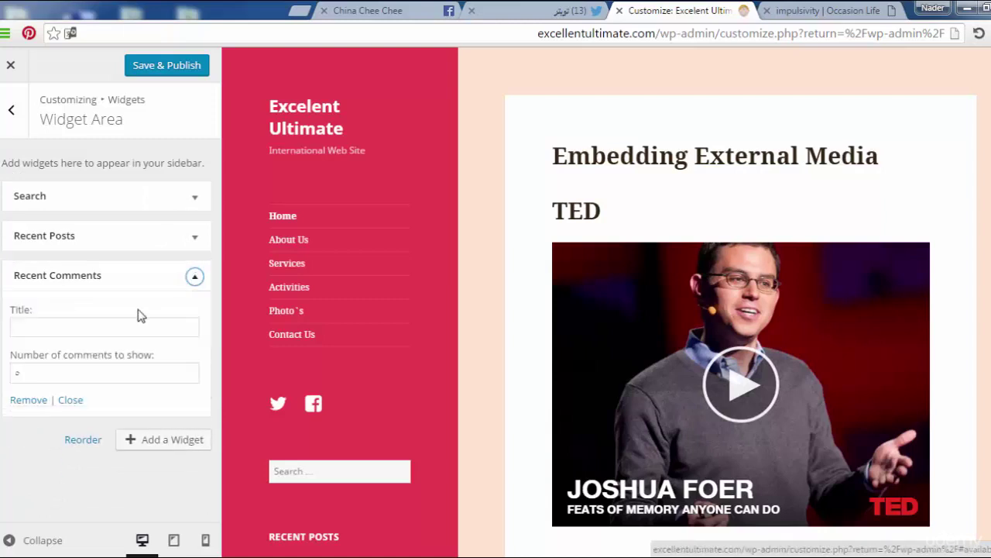
left_click(36, 404)
left_click(195, 239)
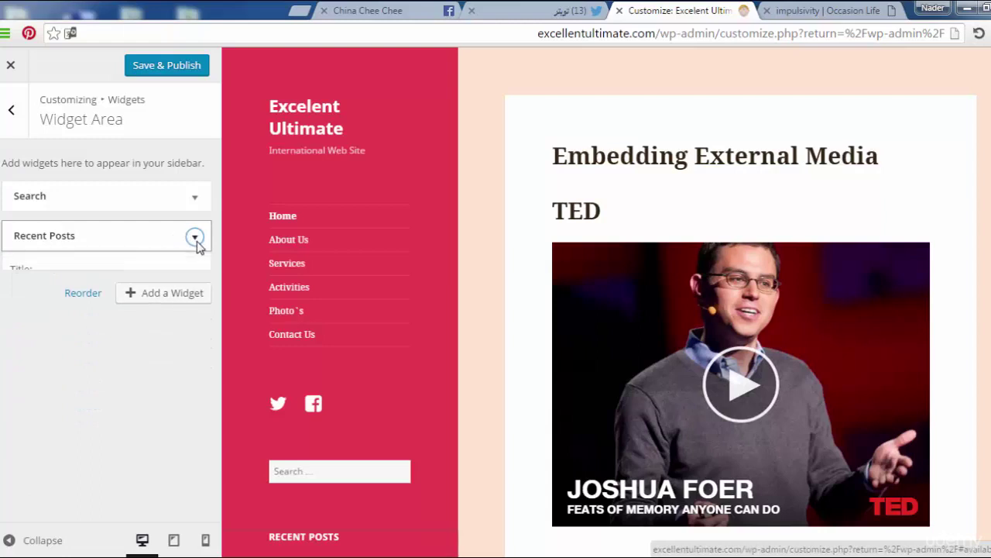
left_click(36, 385)
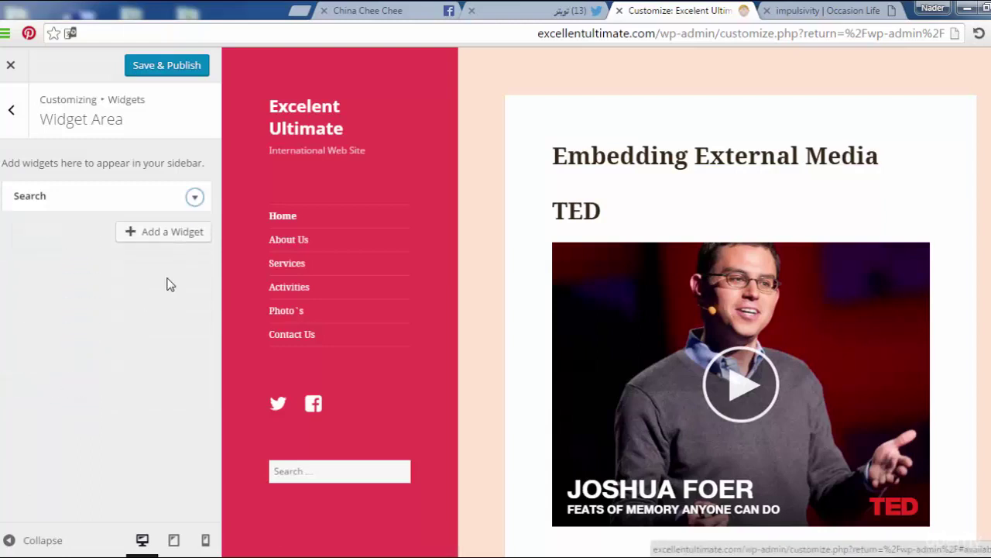
left_click(194, 197)
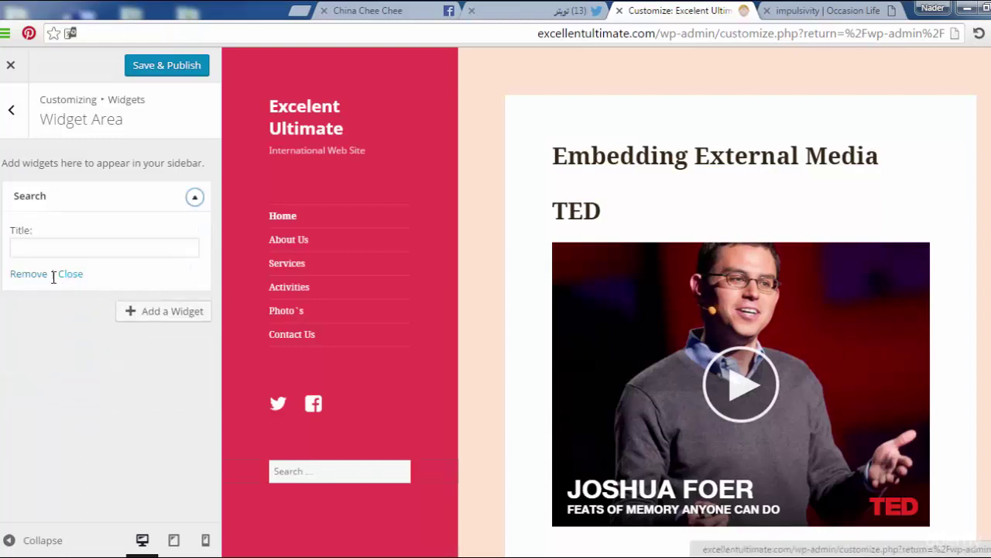
left_click(37, 275)
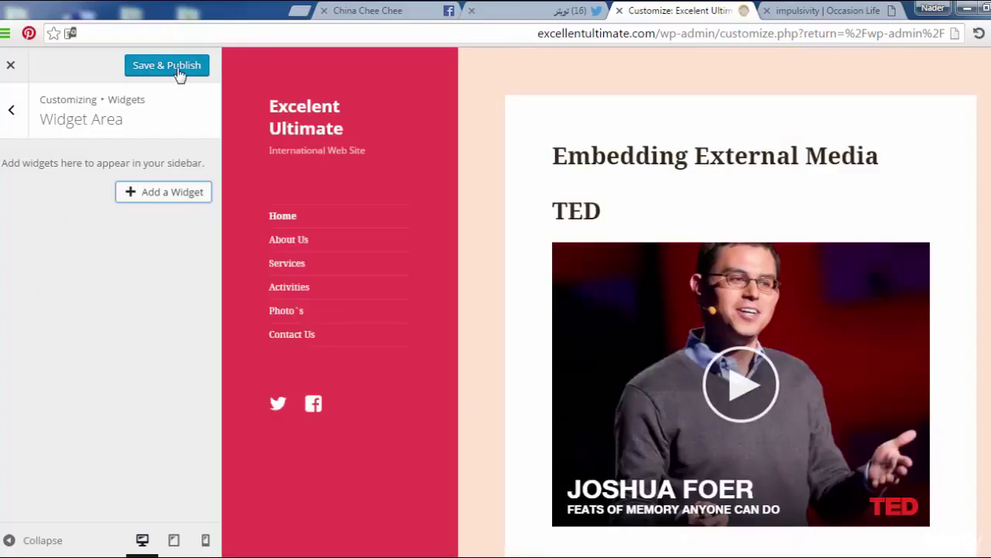
Save and publish the empty sidebar, check the preview, and show the available widgets list.
left_click(179, 69)
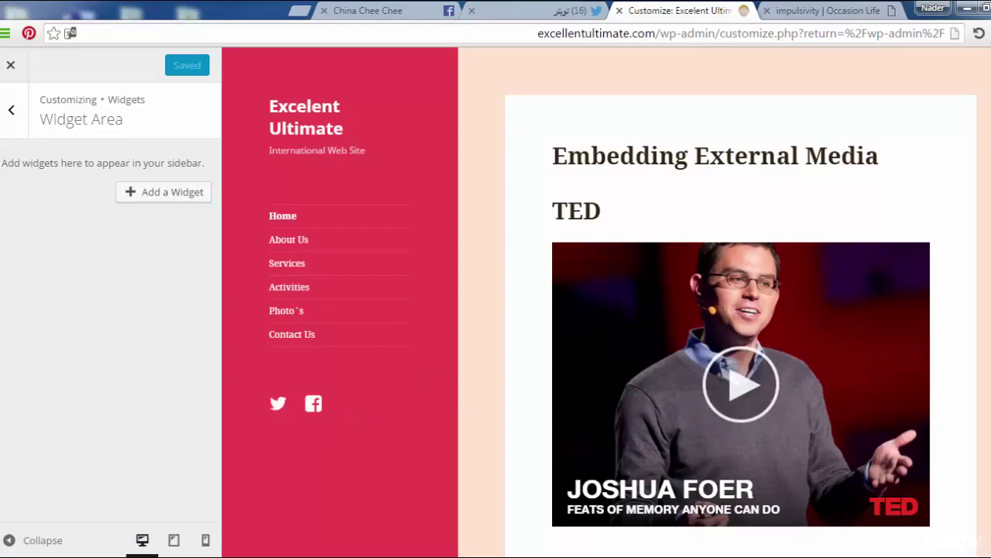
scroll(740, 310, "down", 3)
scroll(741, 310, "down", 2)
scroll(741, 310, "up", 5)
left_click(195, 197)
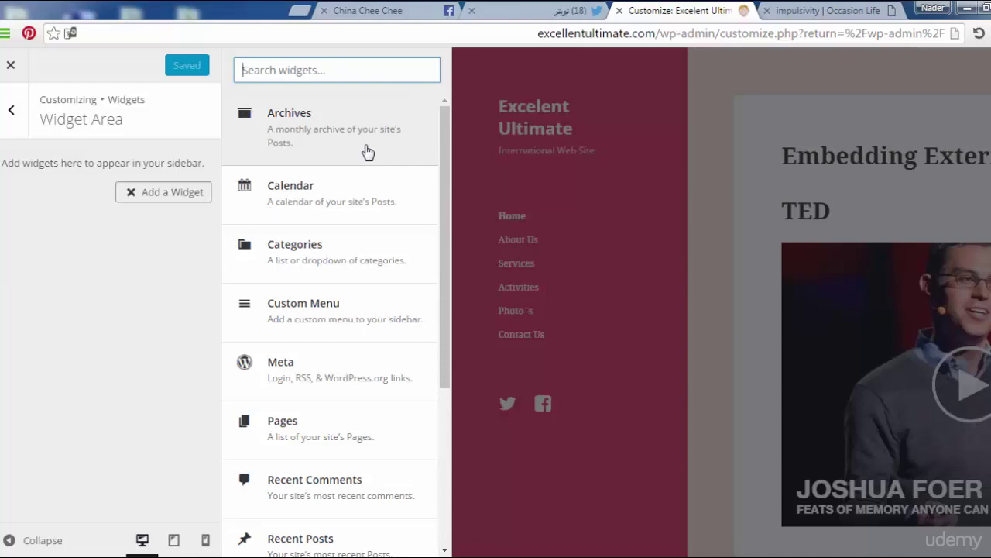
Add a Calendar widget titled 'Calender' to the sidebar and collapse it.
left_click(370, 208)
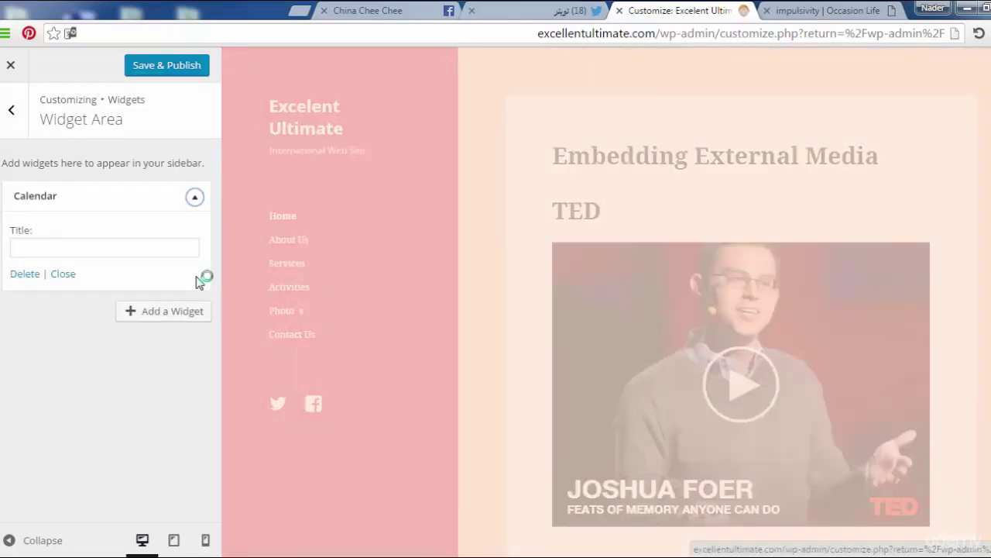
left_click(154, 248)
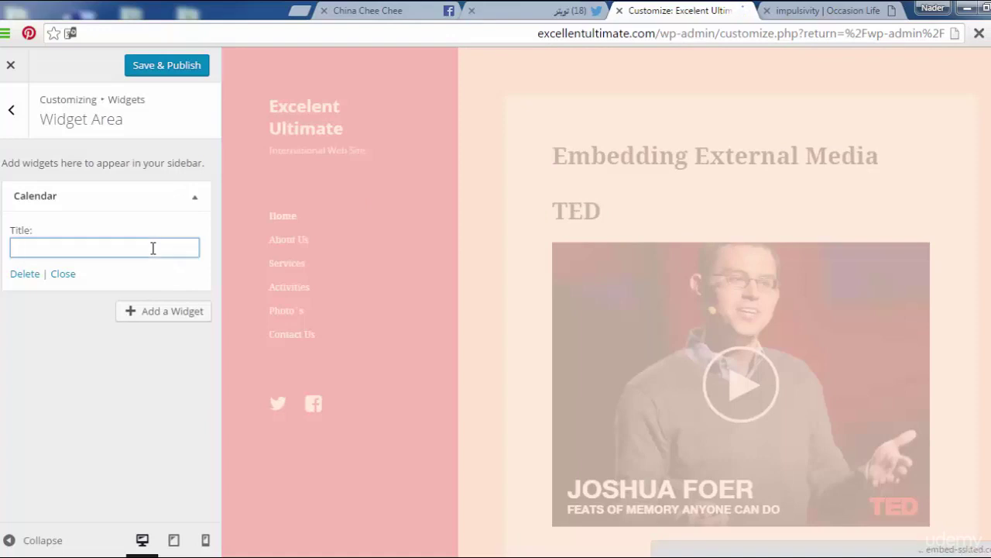
type("Calen")
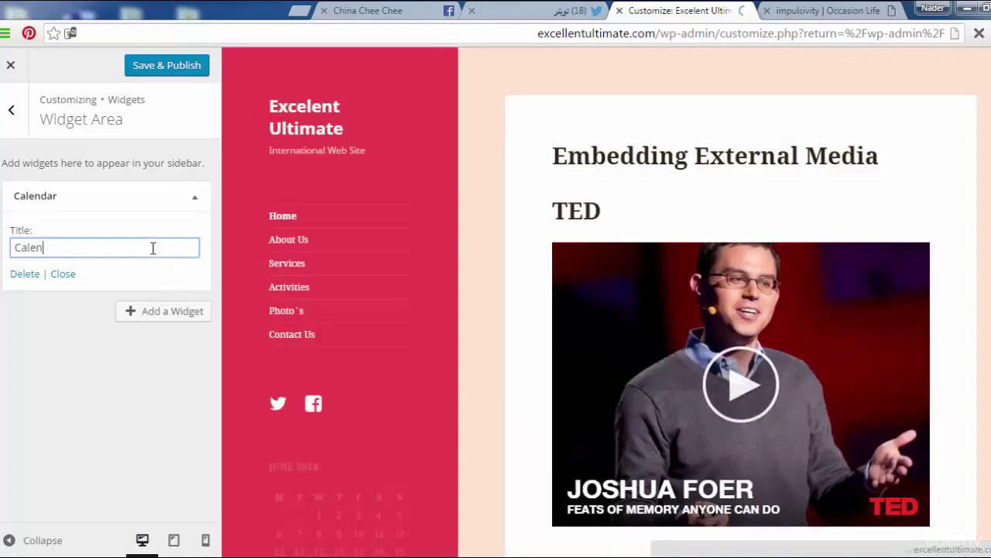
type("der")
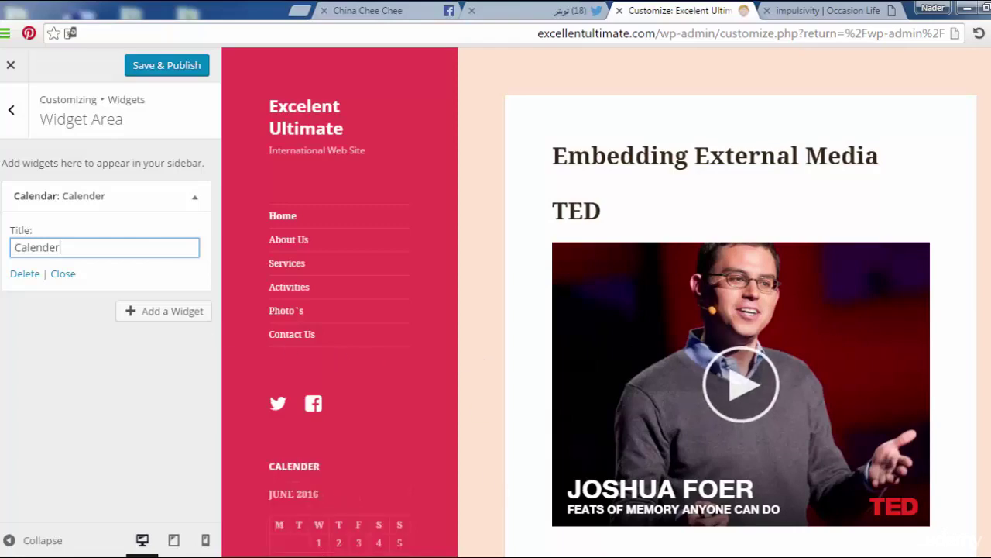
scroll(501, 486, "down", 1)
scroll(462, 378, "down", 3)
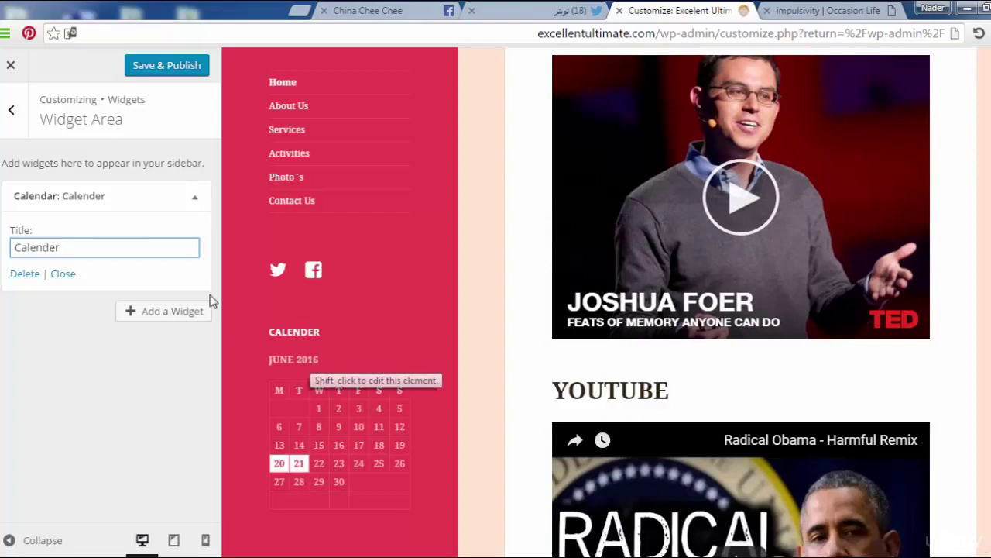
left_click(195, 200)
left_click(192, 233)
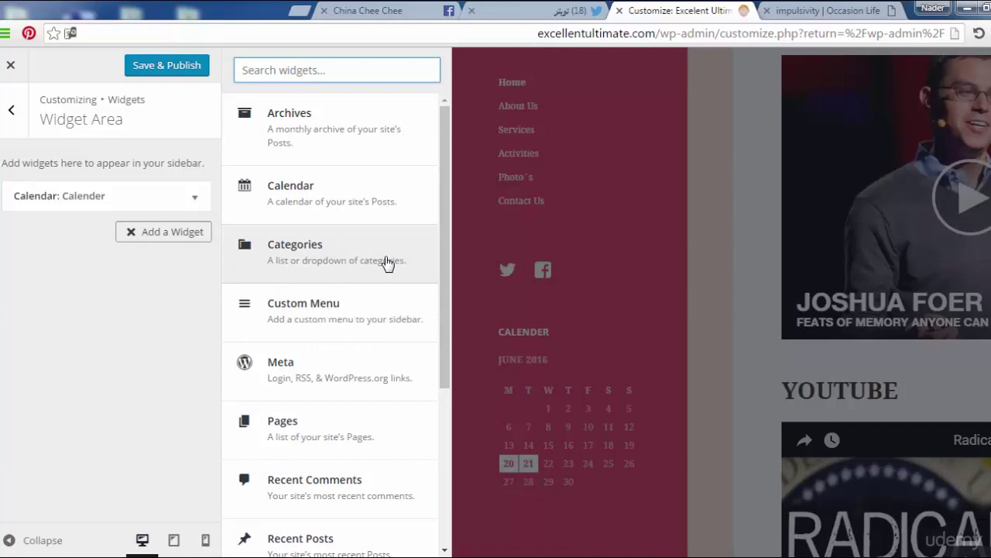
left_click(289, 269)
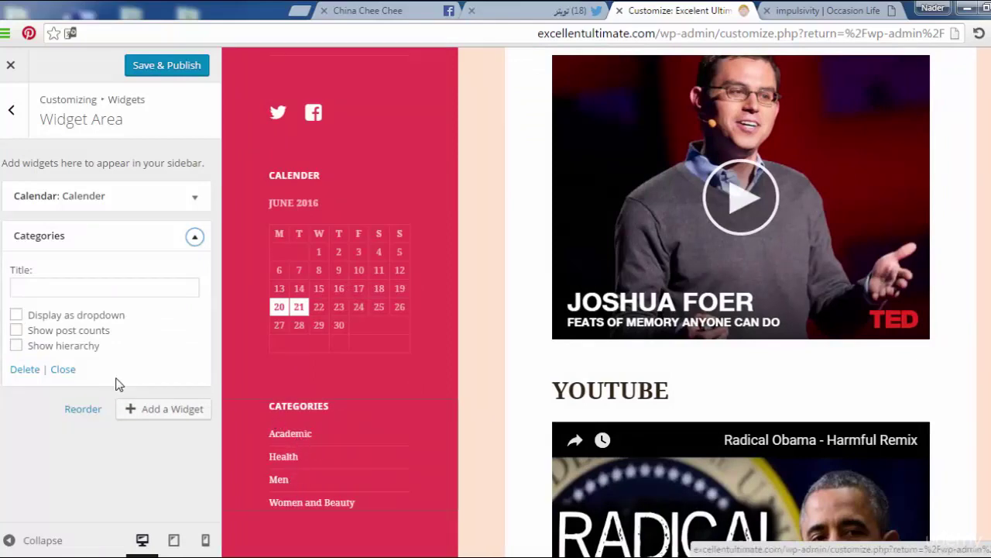
left_click(64, 370)
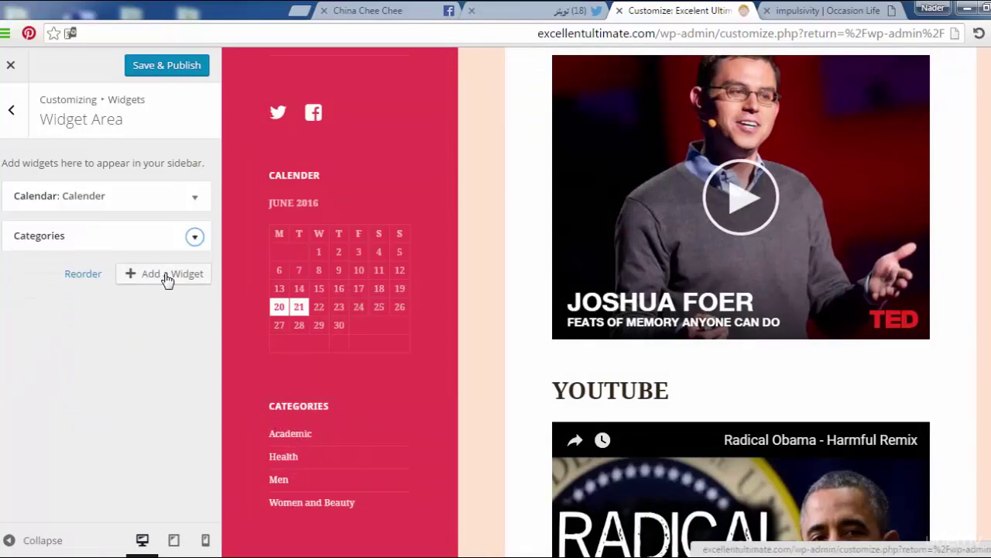
left_click(195, 238)
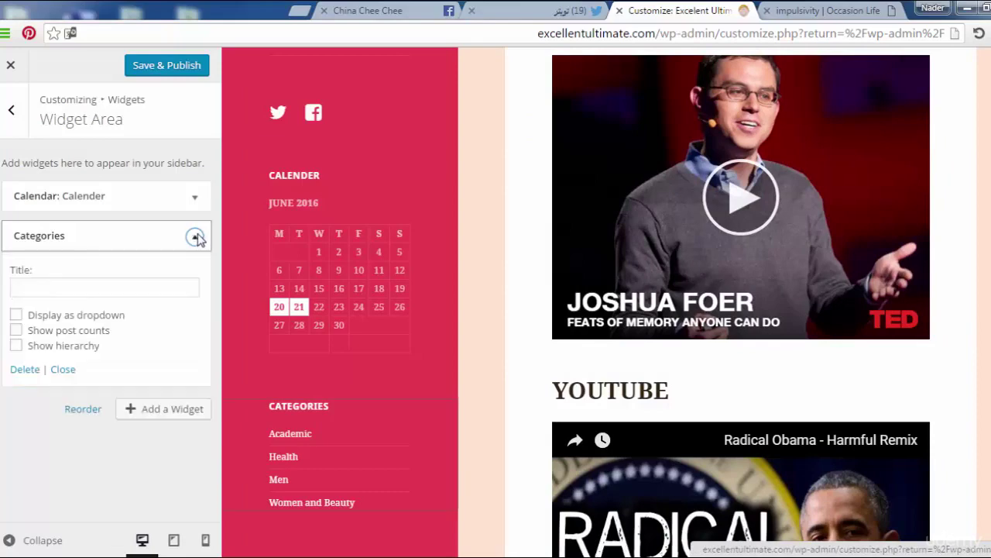
left_click(25, 369)
left_click(179, 238)
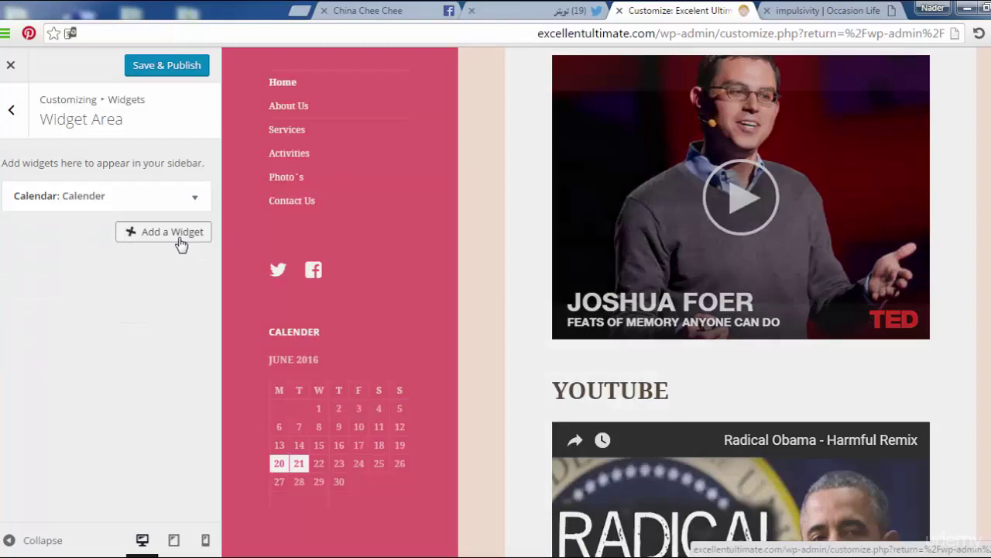
Add a Recent Comments widget titled 'Latest Comments' showing 4 comments.
left_click_drag(446, 295, 446, 359)
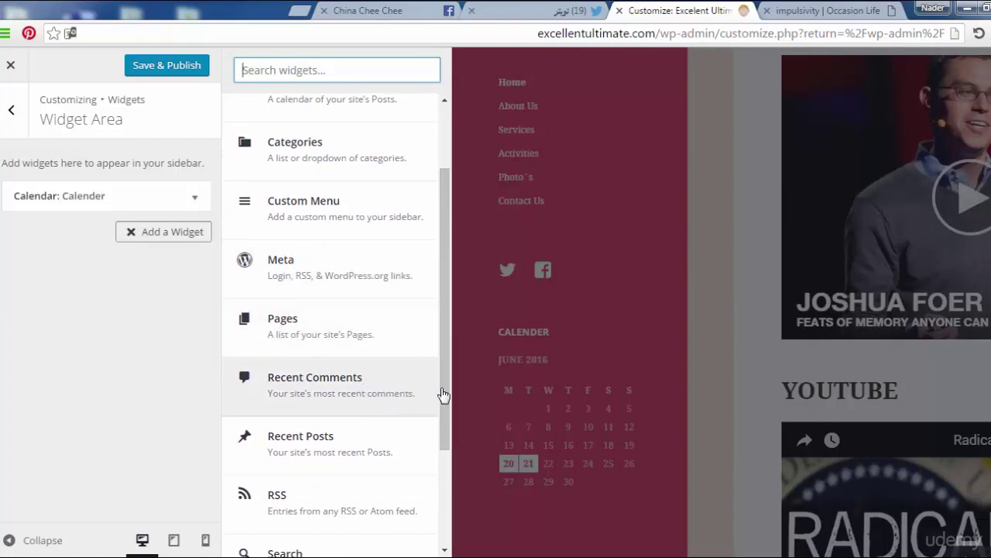
left_click_drag(443, 397, 439, 437)
left_click(391, 334)
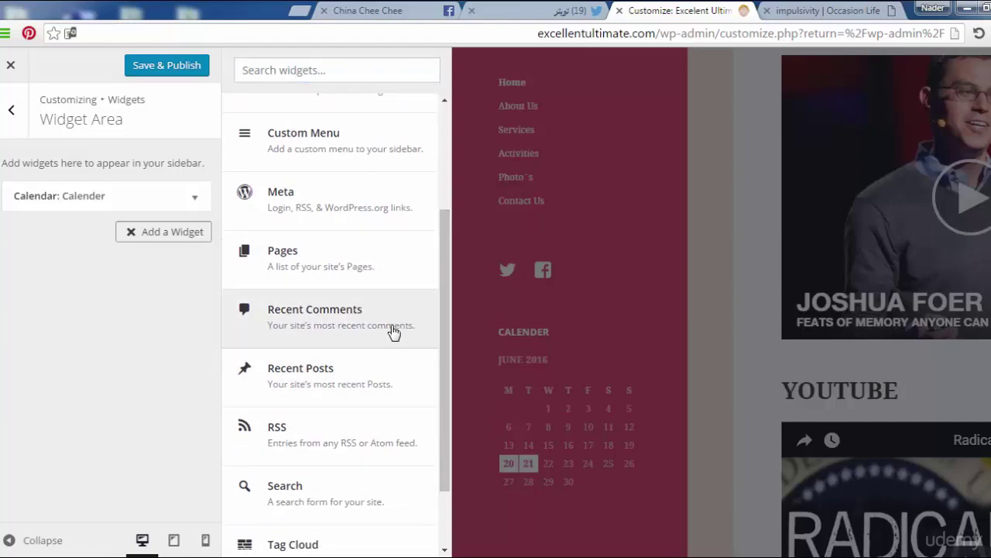
left_click(140, 285)
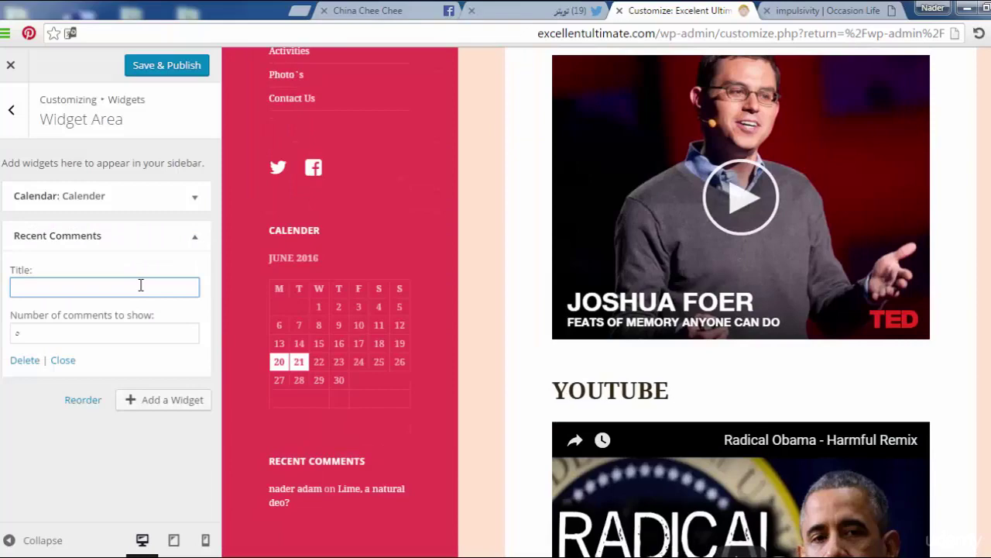
type("Lates")
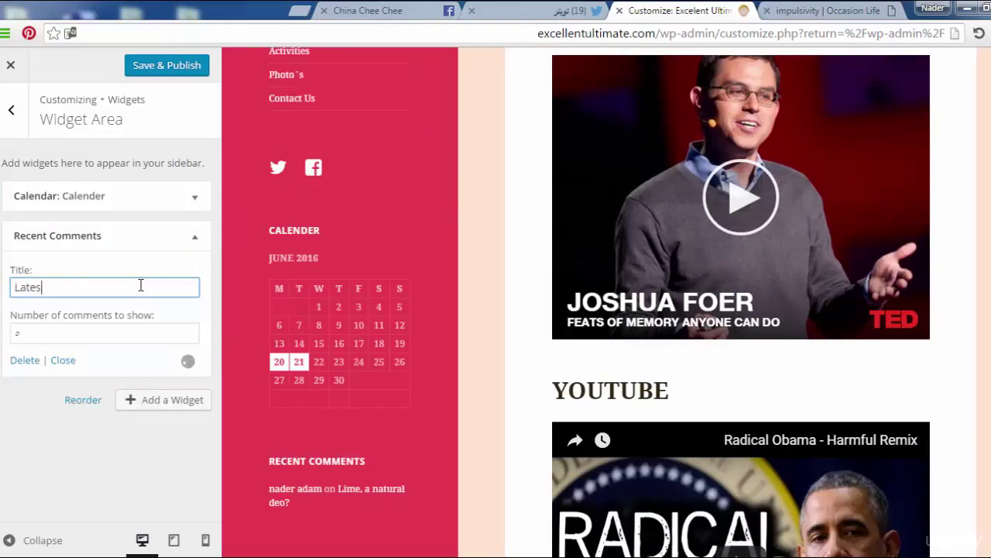
type("t Commen")
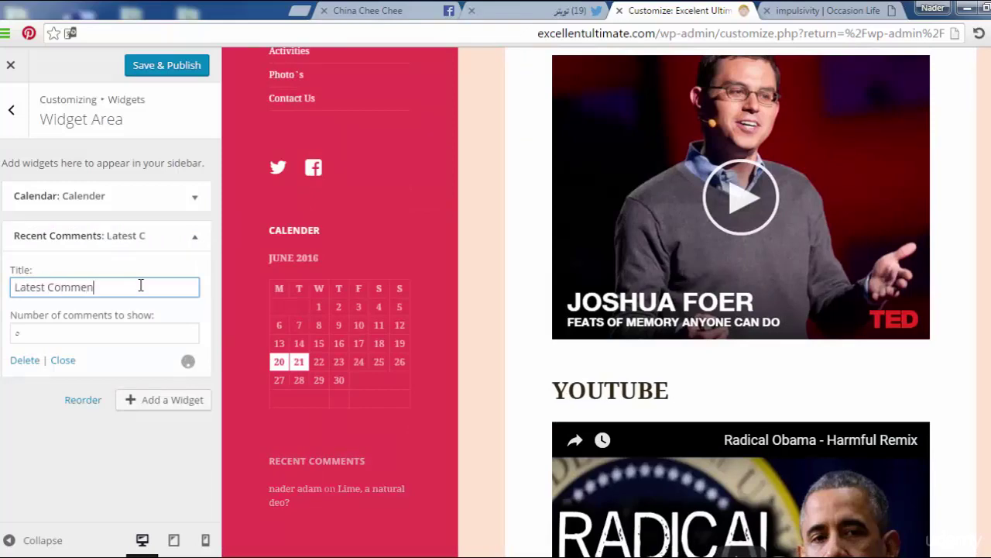
type("ts")
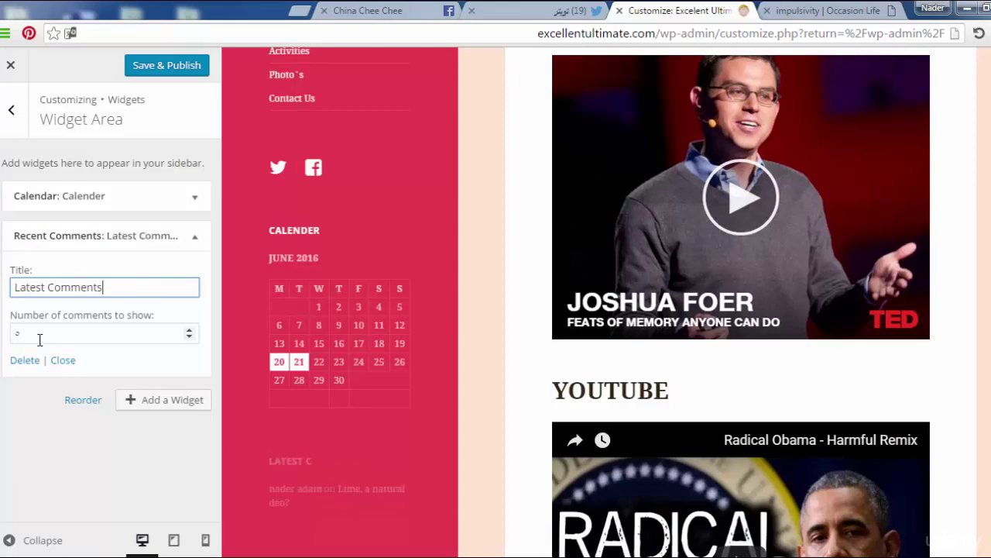
left_click_drag(38, 333, 14, 332)
type("4")
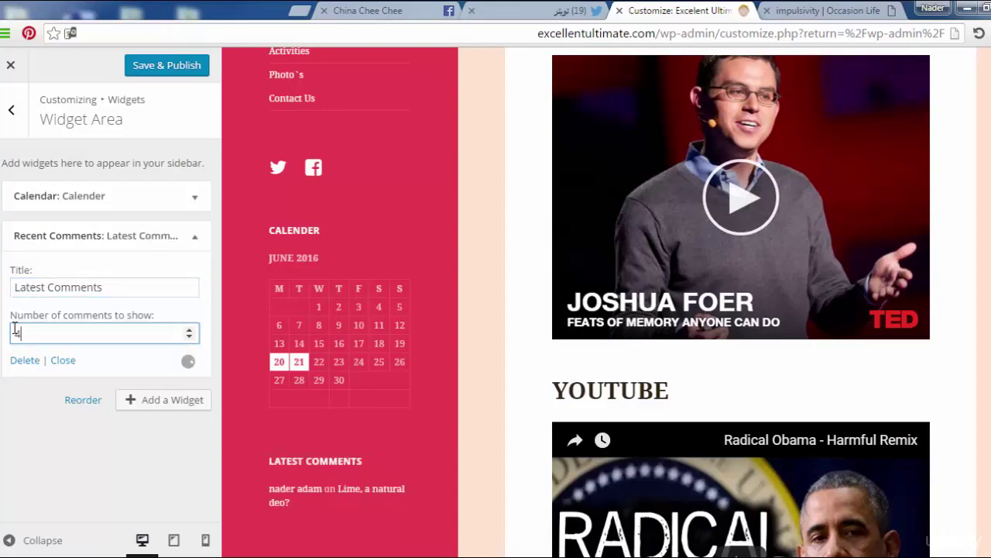
left_click(174, 399)
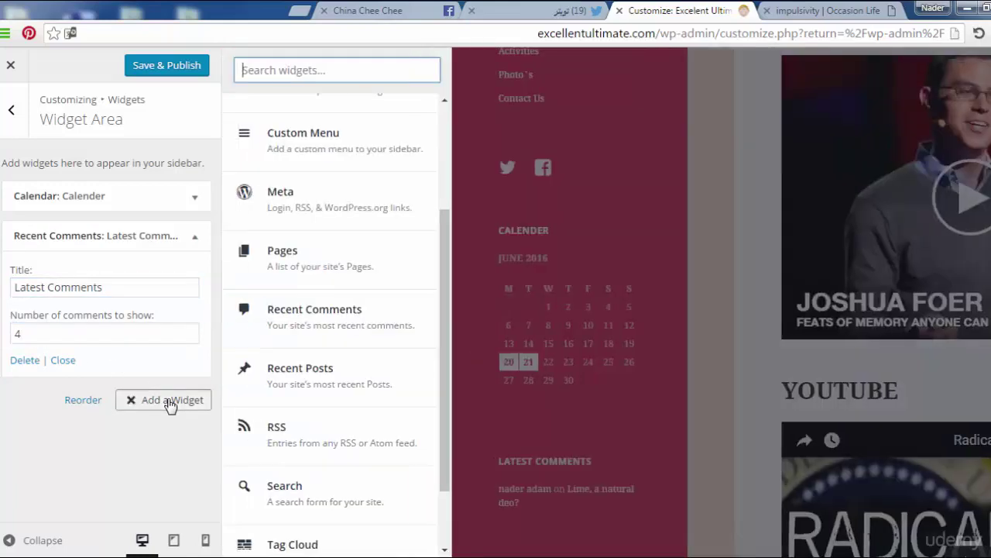
left_click(196, 238)
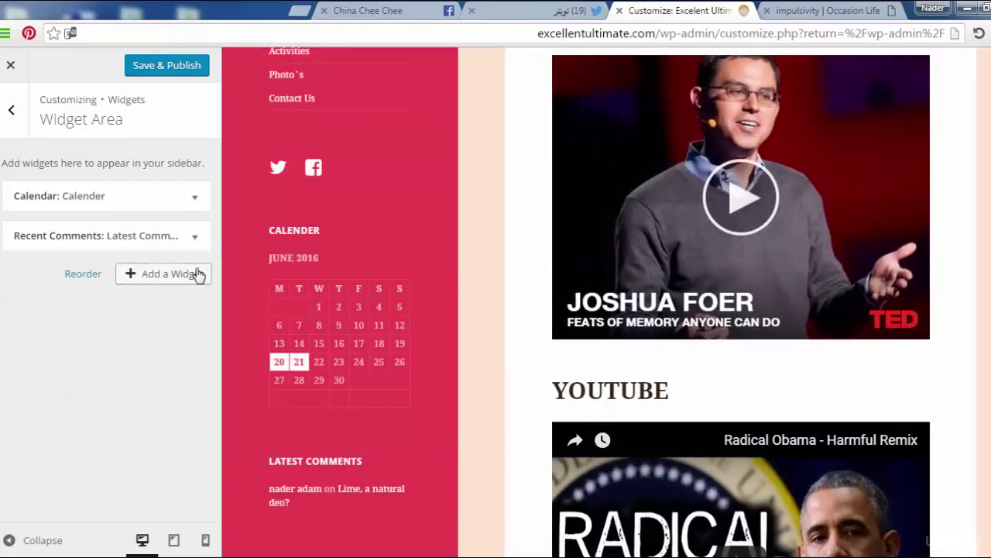
Add a Recent Posts widget titled 'Latest Posts' showing 5 posts.
left_click(199, 274)
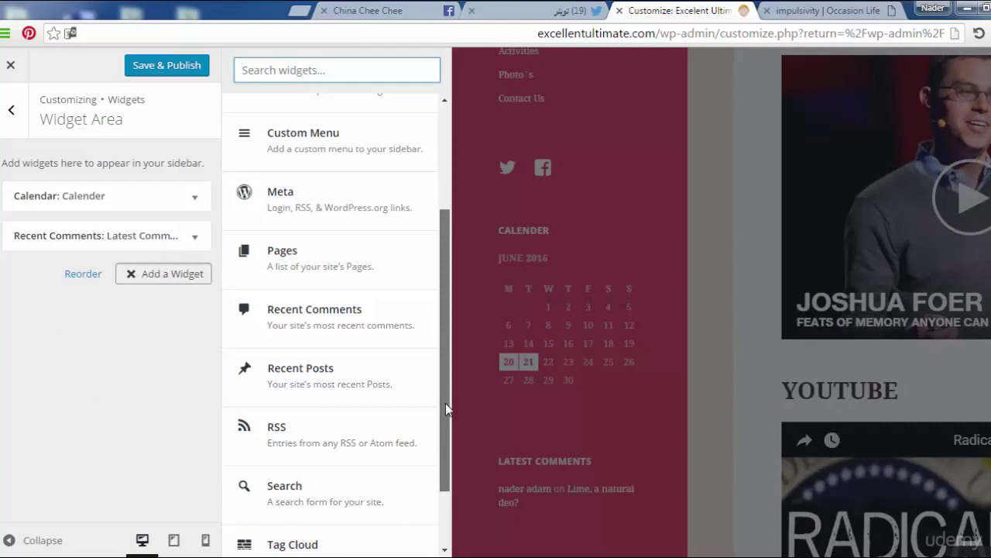
left_click_drag(445, 403, 444, 464)
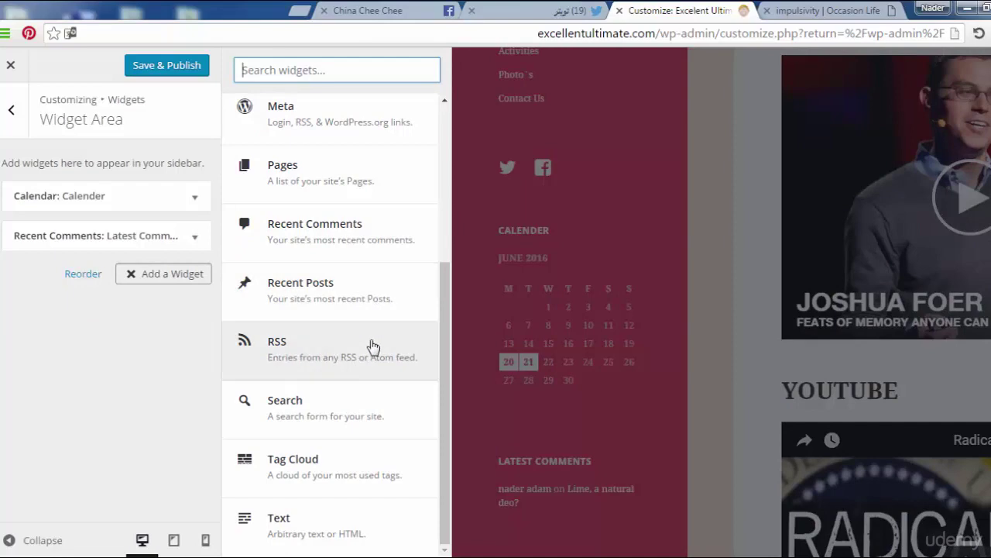
left_click(368, 302)
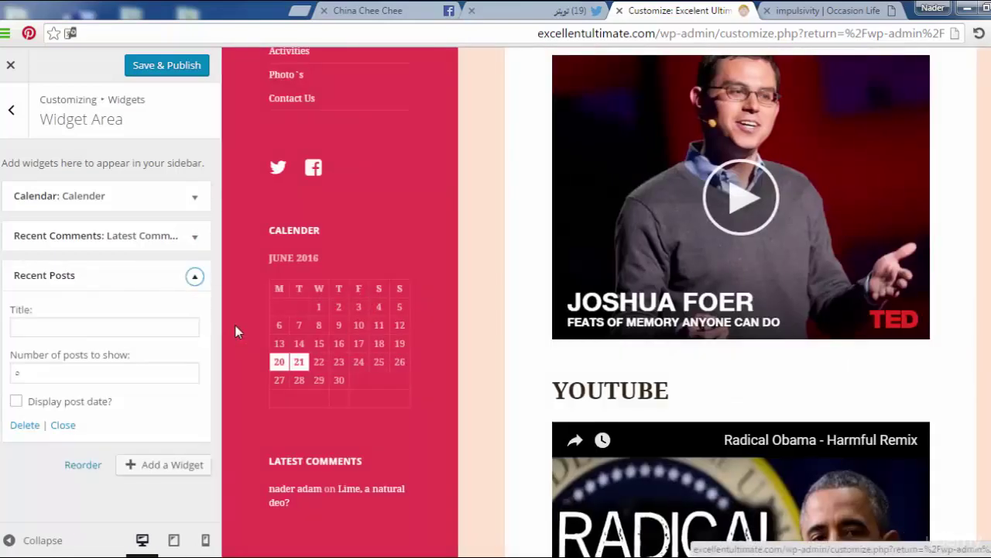
left_click(162, 327)
type("Late")
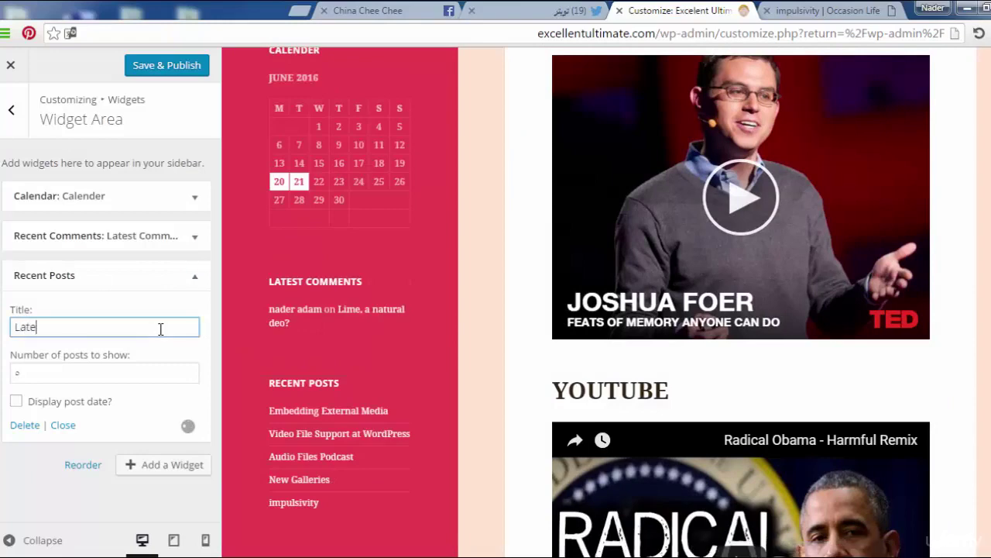
type("st ")
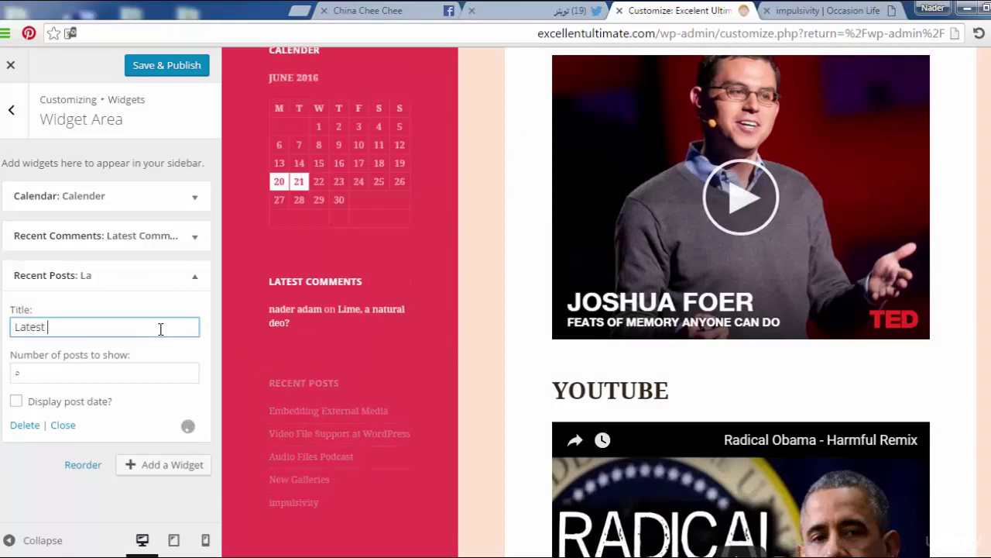
type("Posts")
left_click(45, 374)
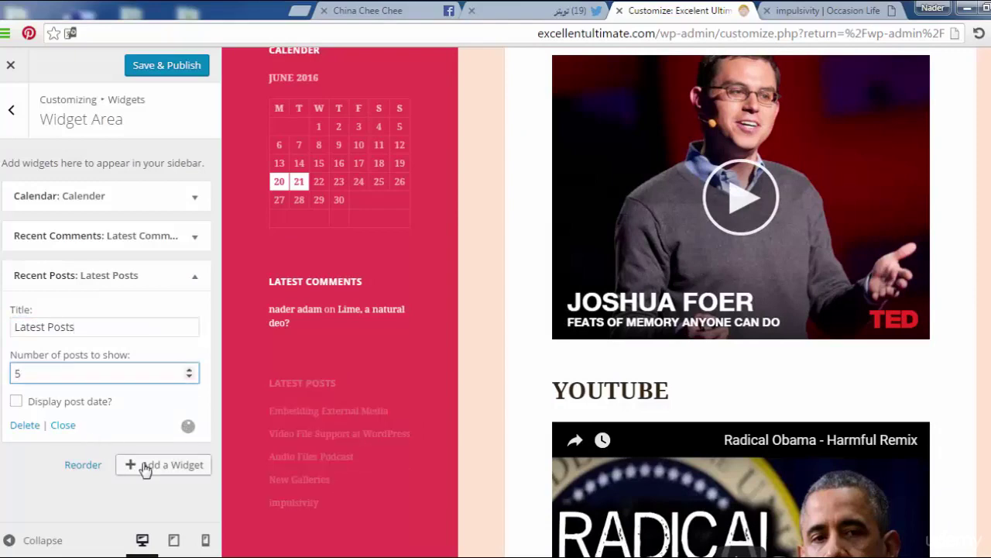
left_click(152, 277)
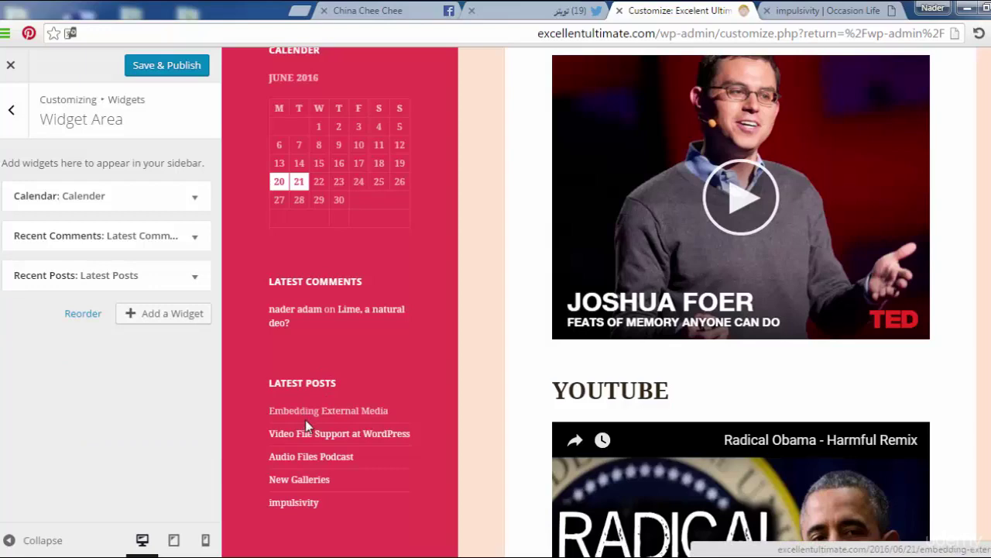
Add a Search widget with a blank title and drag it above the Calendar.
left_click(187, 318)
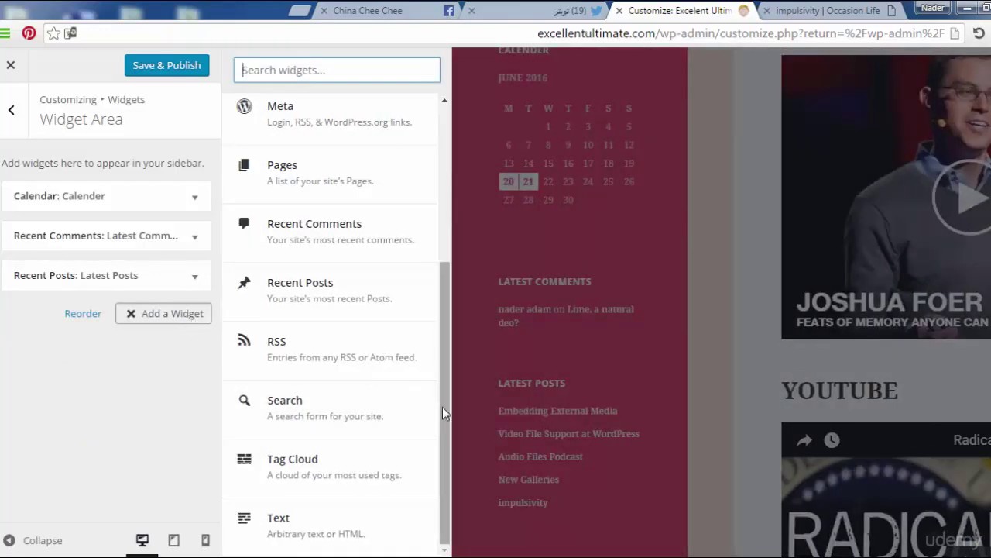
left_click(354, 413)
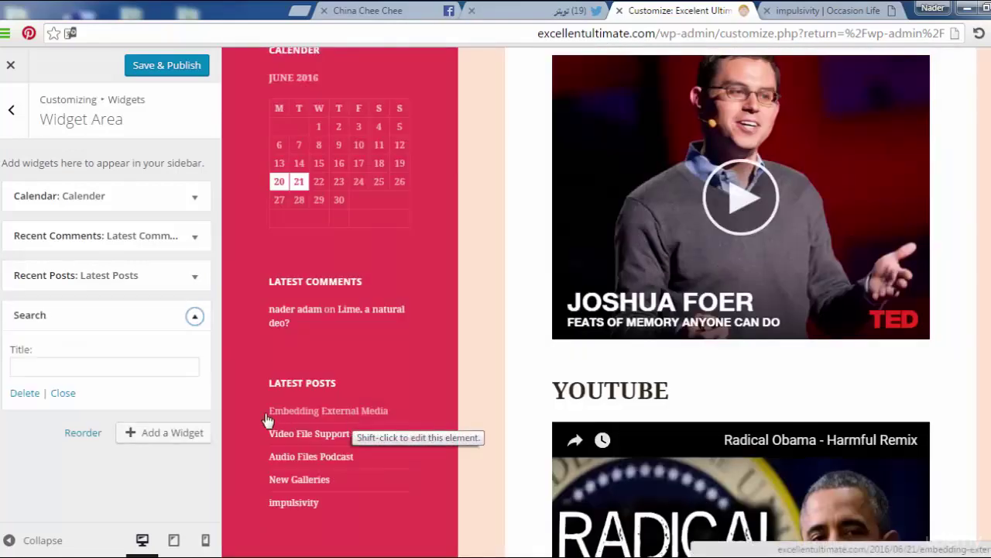
left_click(119, 370)
type("Serach")
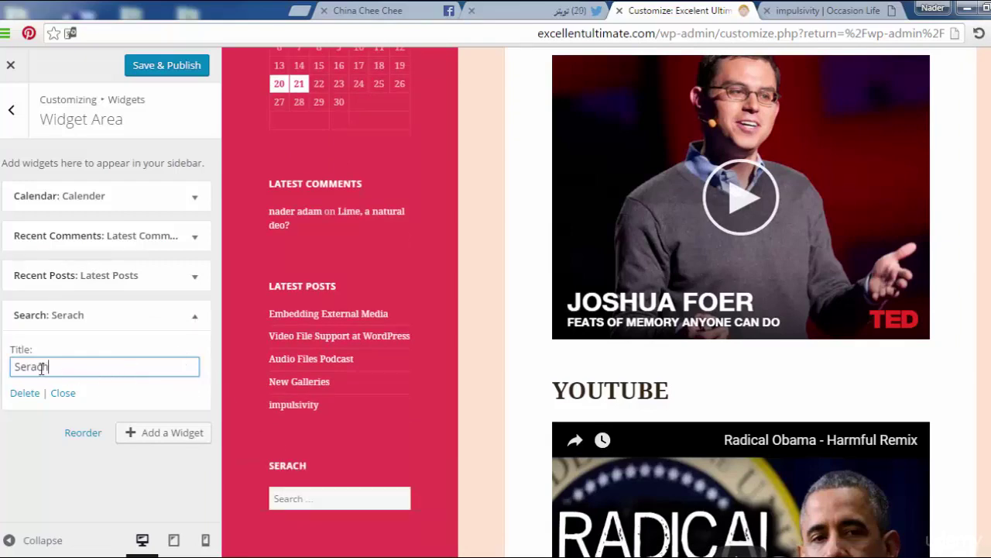
left_click_drag(23, 364, 12, 364)
key("BackSpace")
left_click(131, 318)
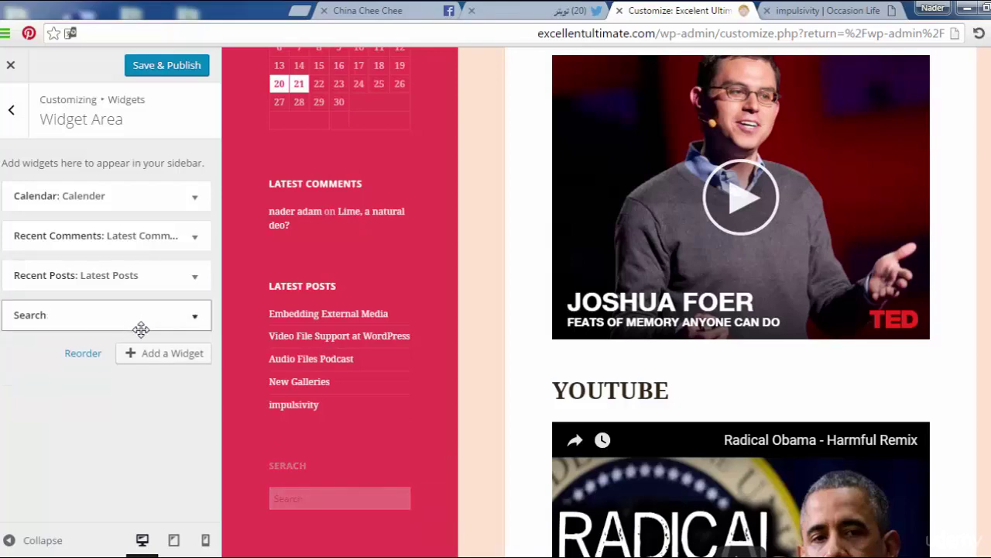
left_click_drag(143, 321, 141, 200)
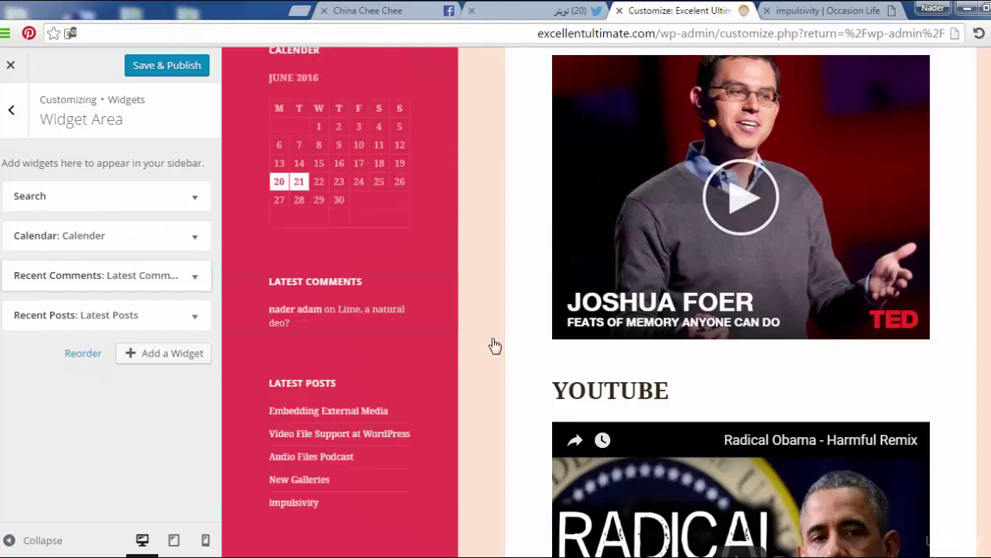
scroll(741, 310, "up", 2)
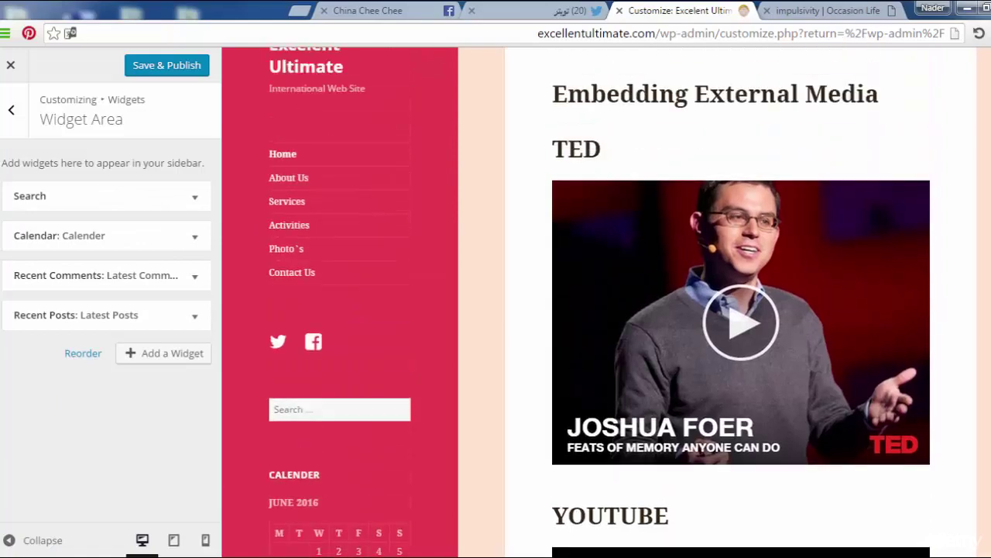
scroll(270, 315, "down", 1)
scroll(270, 314, "down", 2)
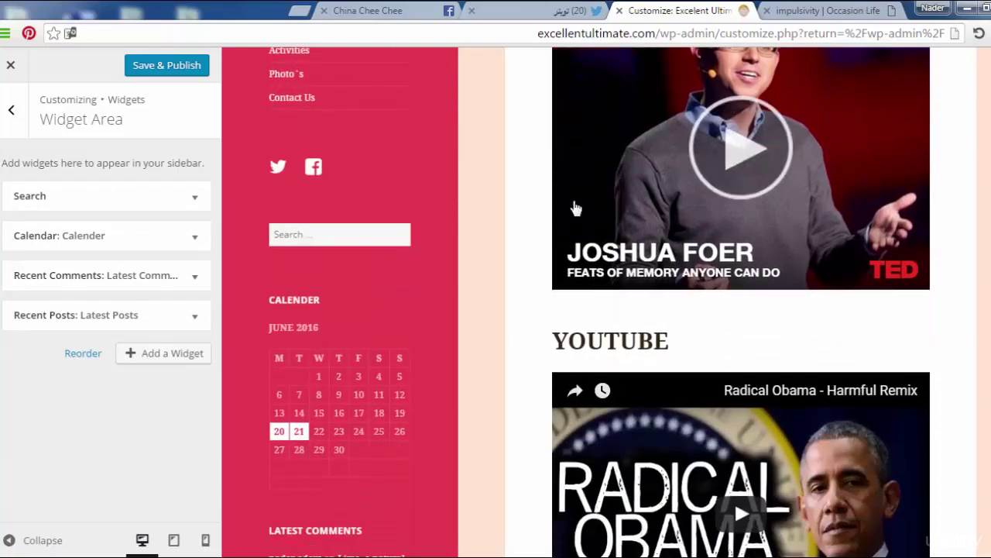
Add a Tag Cloud widget and clear its title completely.
left_click(175, 358)
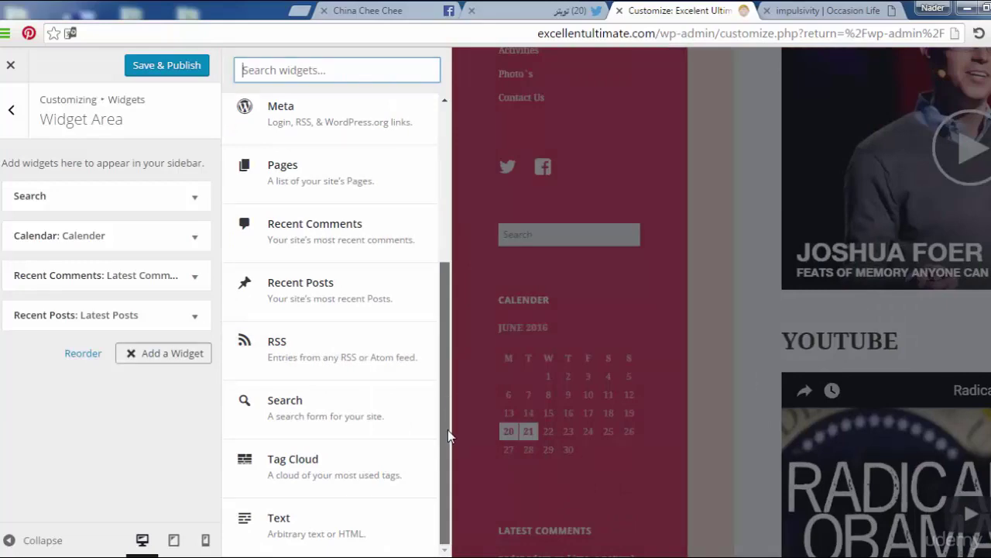
left_click(381, 468)
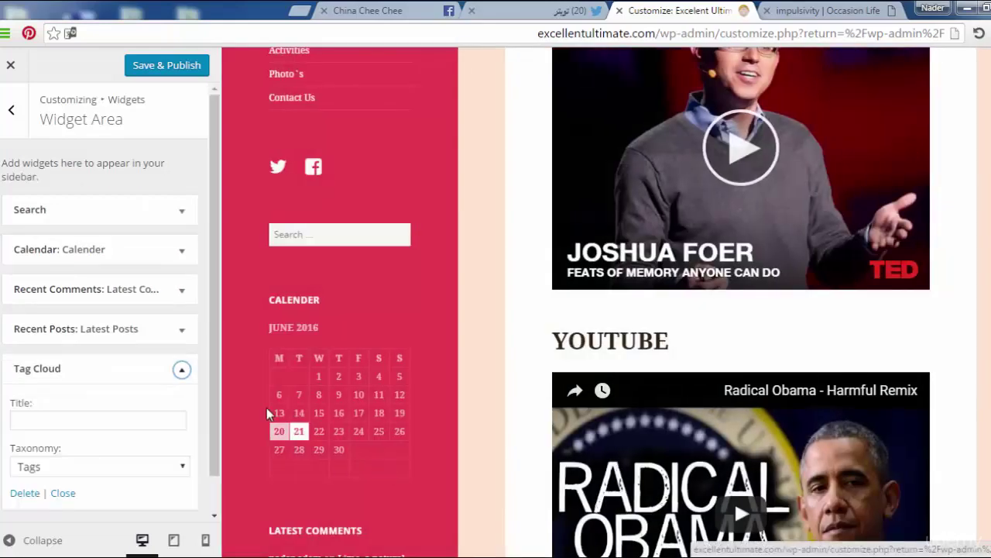
scroll(218, 353, "down", 2)
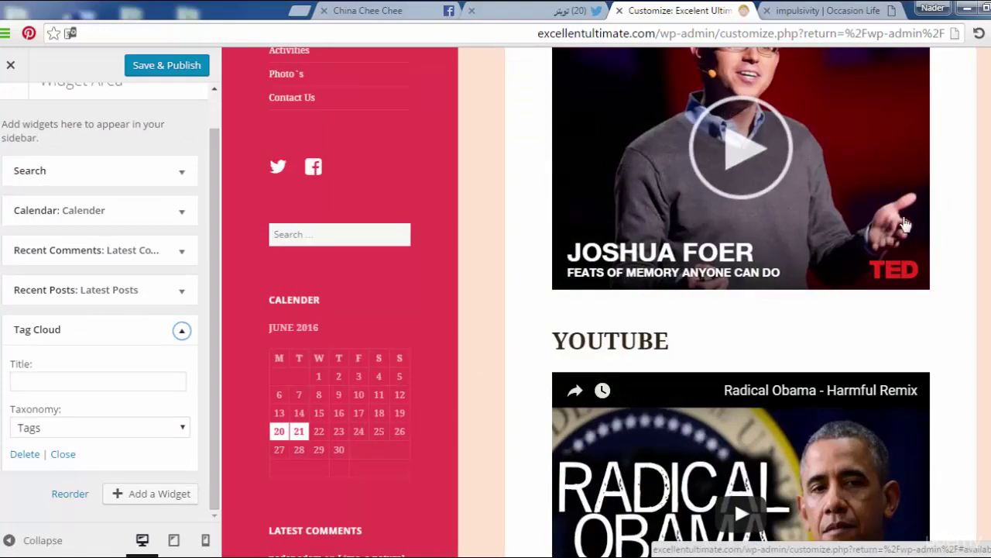
scroll(734, 474, "down", 2)
scroll(490, 325, "down", 3)
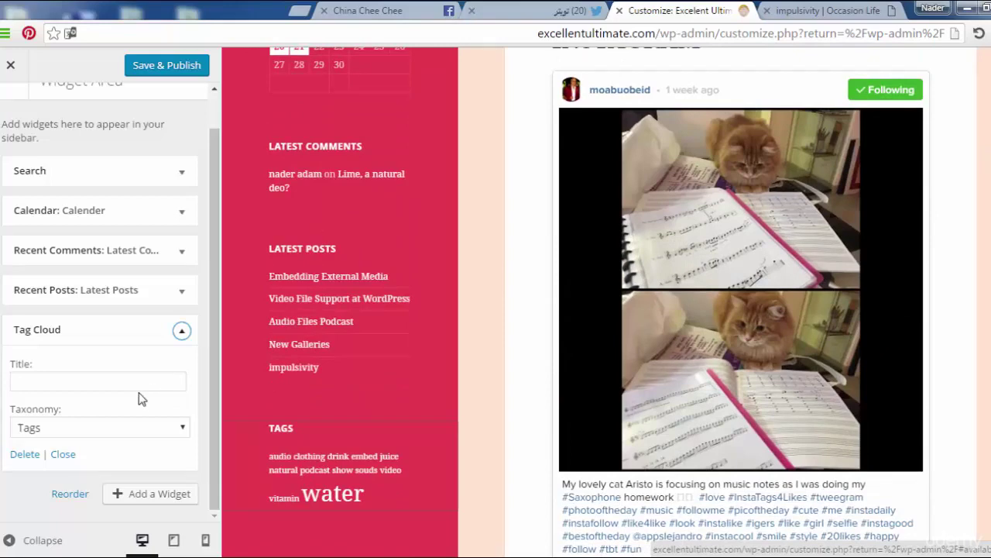
left_click(136, 384)
type("Tag Clo")
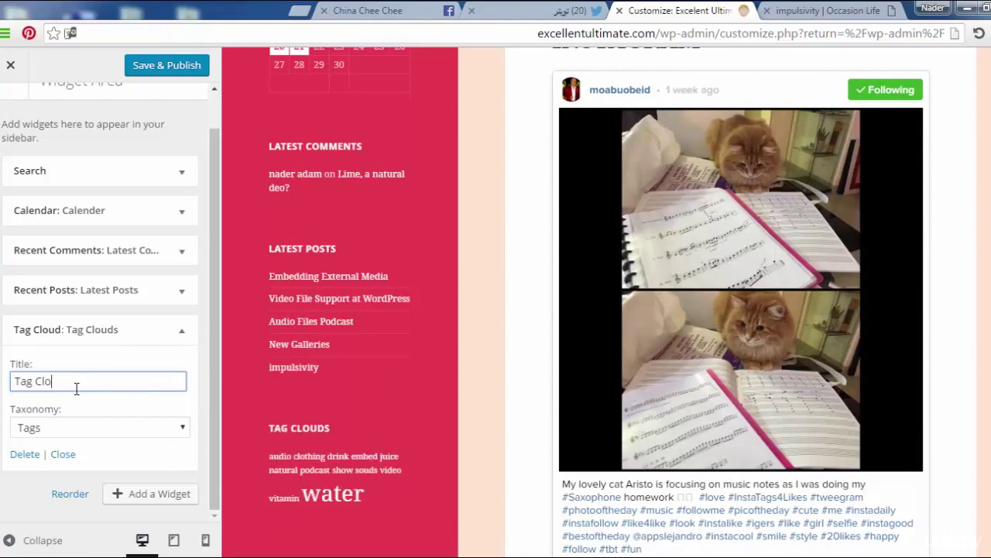
key("BackSpace")
key("BackSpace")
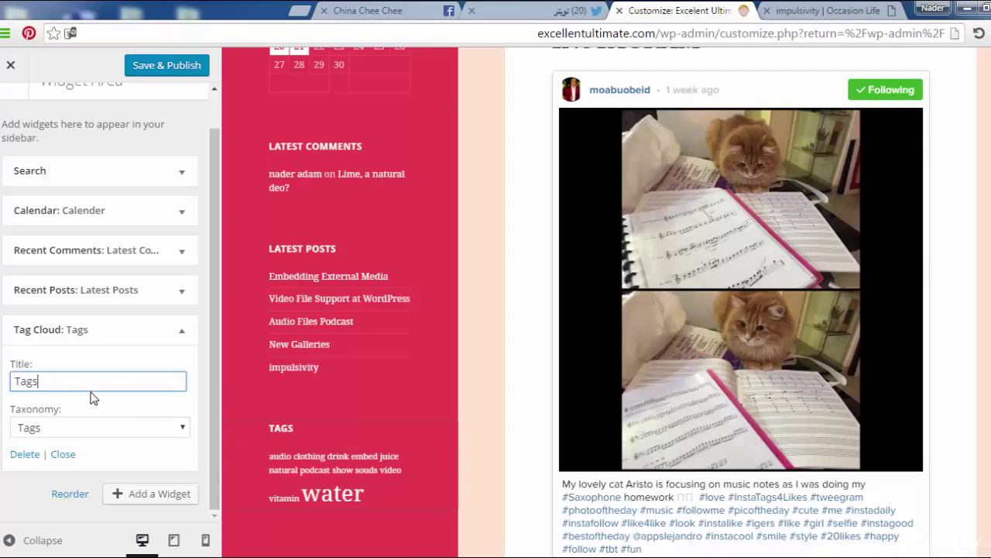
left_click_drag(26, 380, 12, 380)
key("BackSpace")
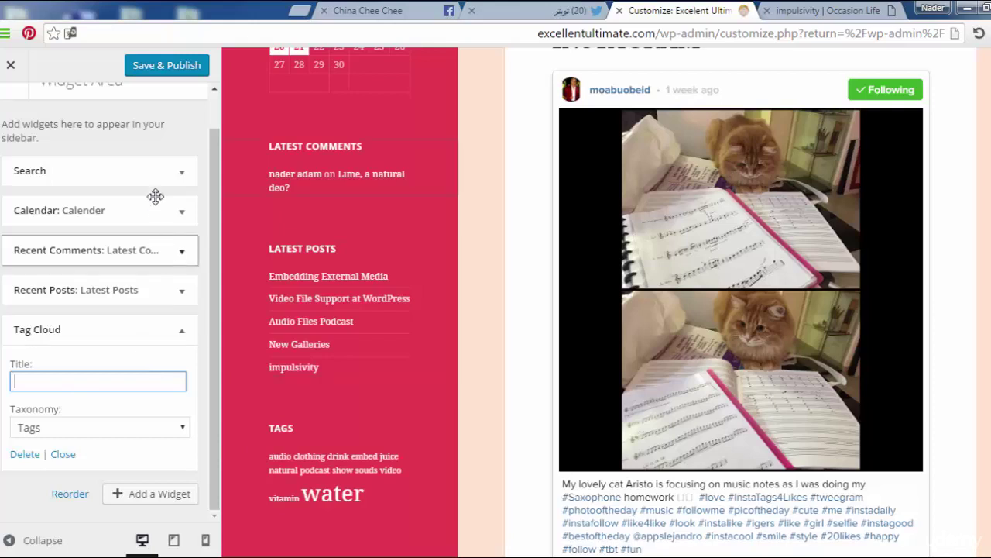
Save and publish the sidebar, keeping Tags as the Tag Cloud taxonomy.
left_click(169, 71)
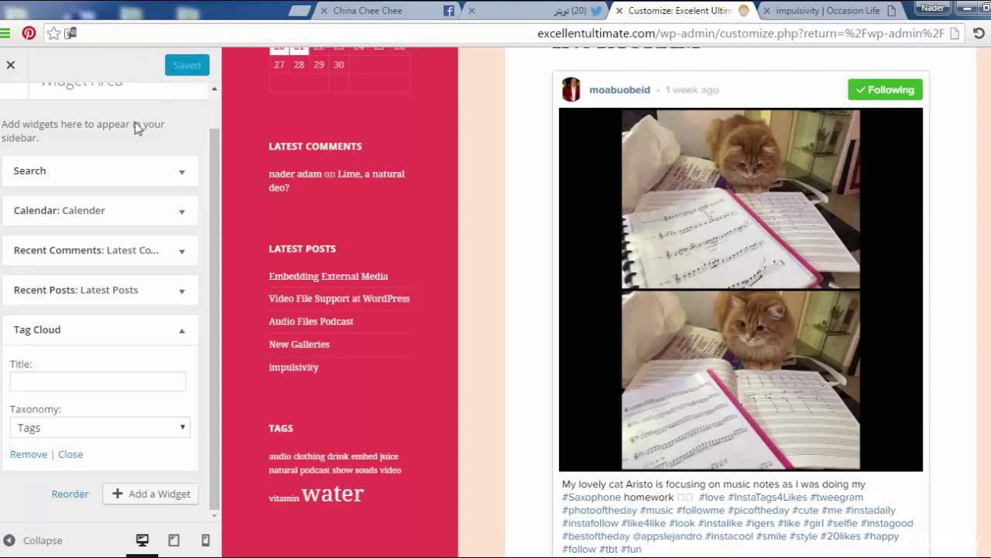
left_click(170, 433)
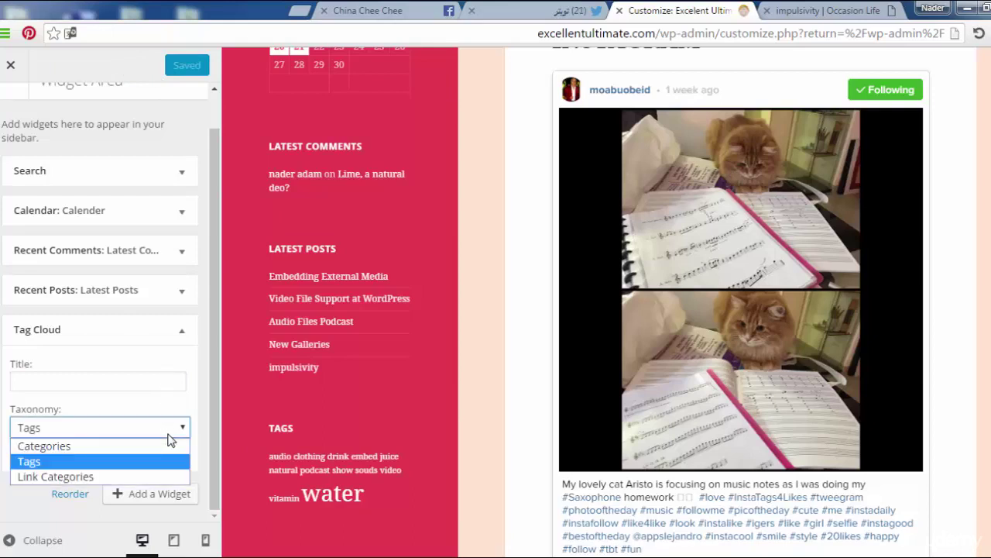
left_click(169, 435)
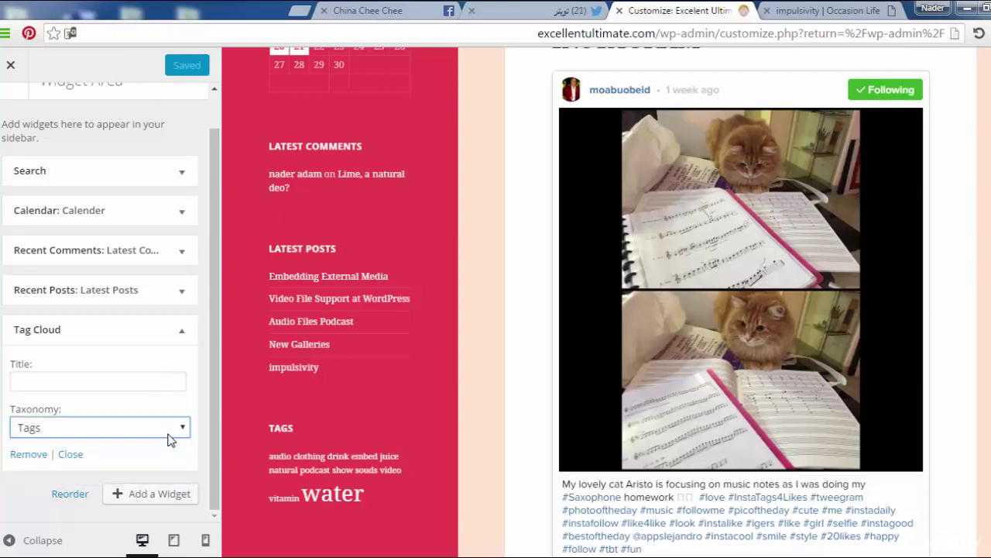
left_click(137, 330)
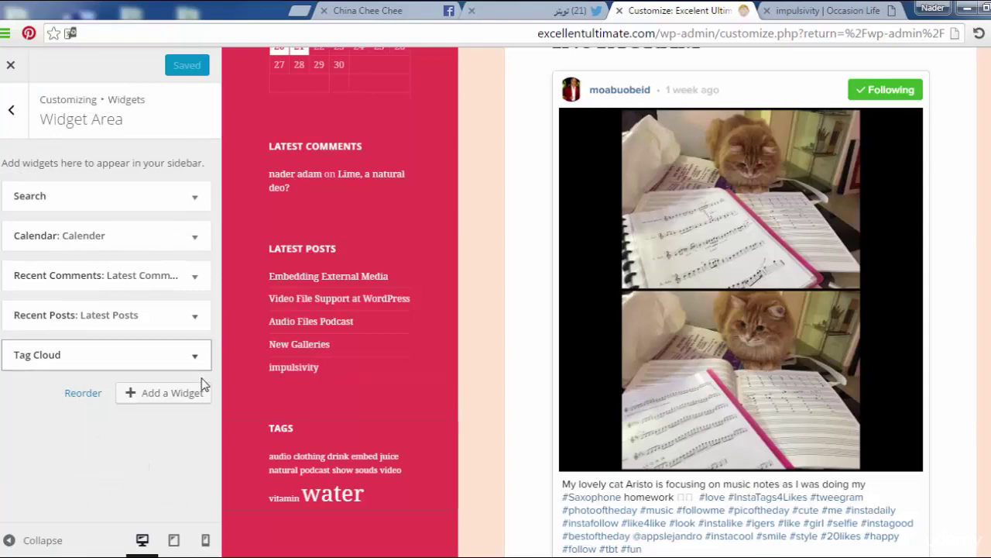
left_click(186, 393)
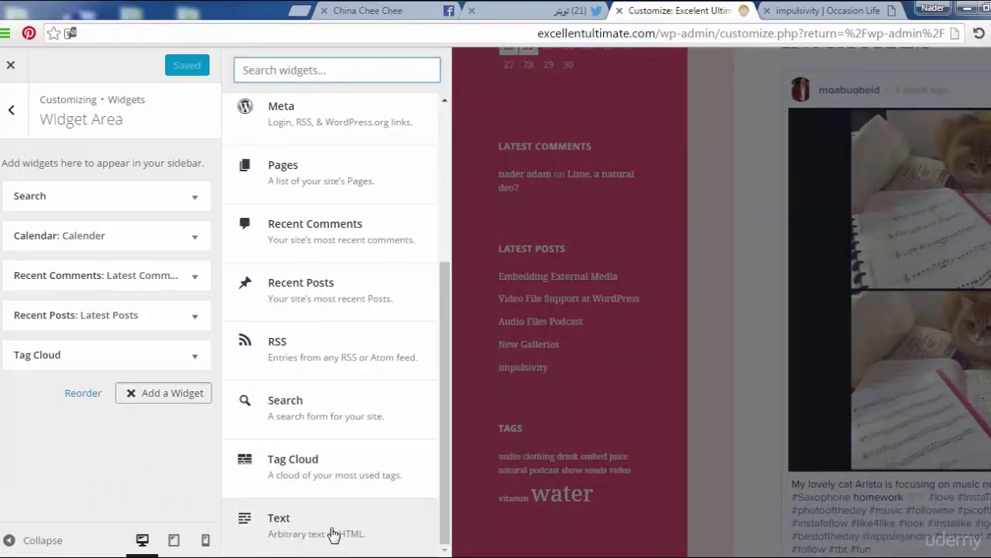
left_click(333, 534)
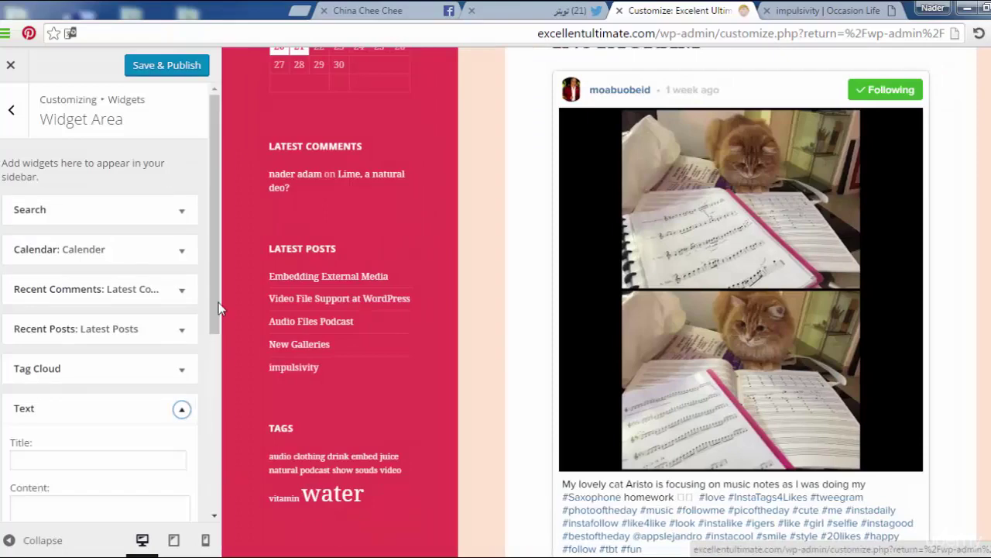
left_click(144, 330)
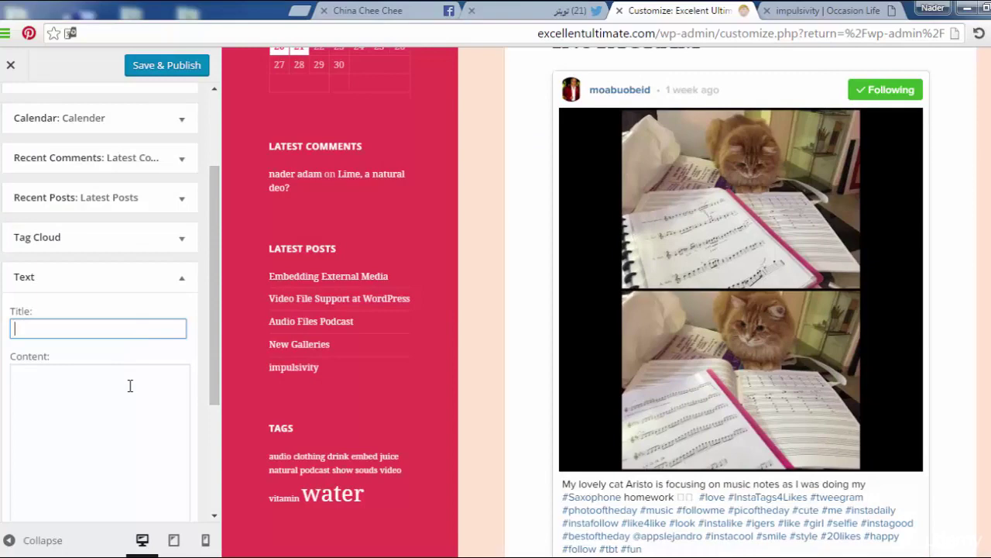
left_click(137, 285)
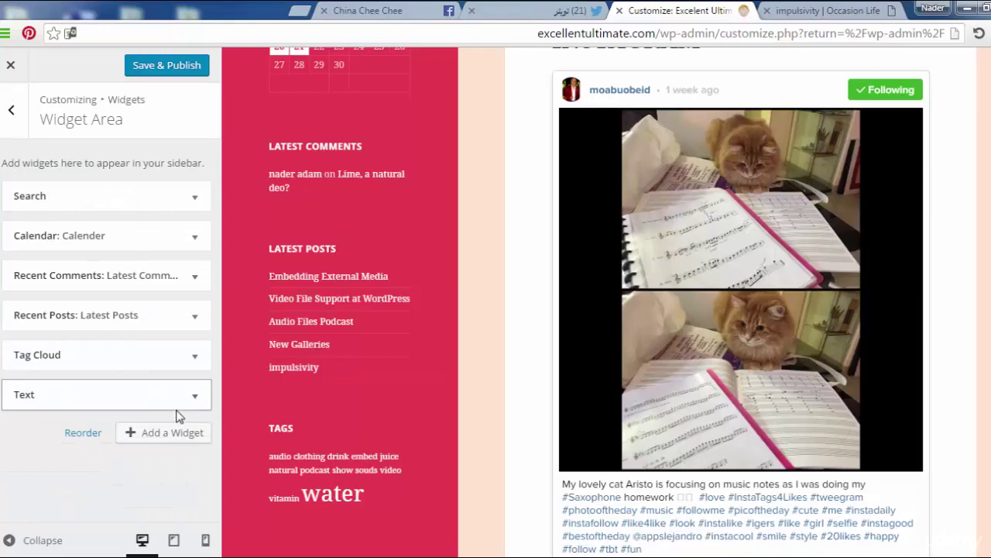
left_click(195, 394)
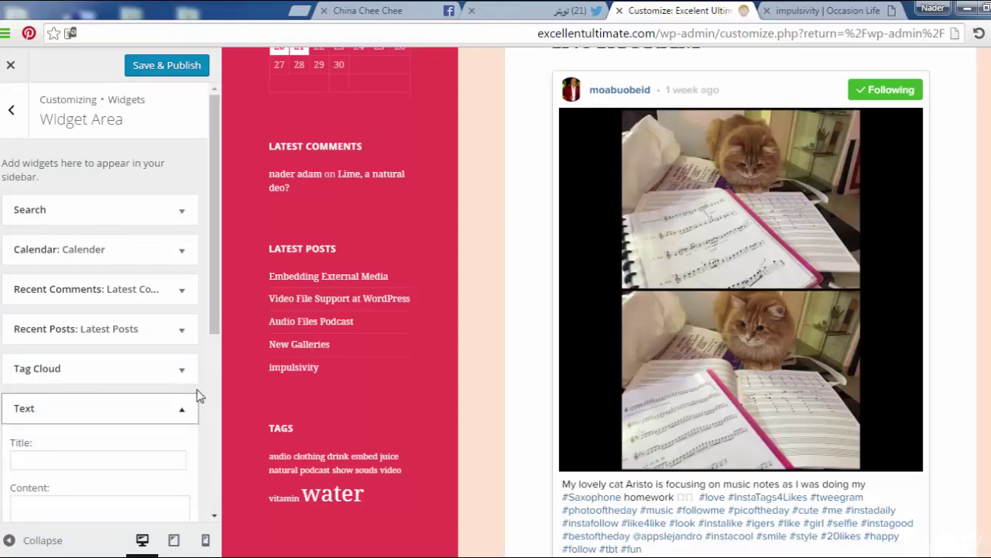
left_click_drag(215, 313, 213, 502)
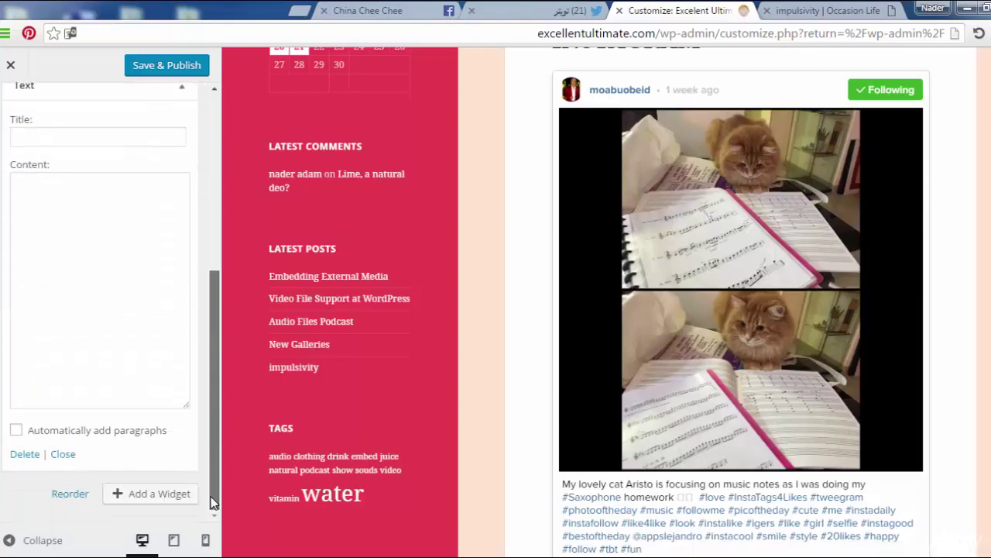
left_click(20, 454)
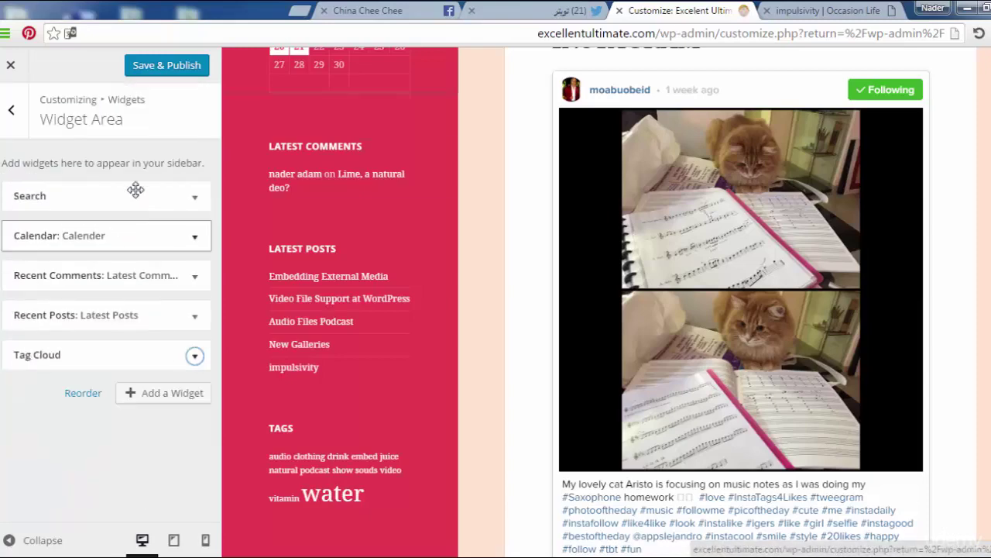
left_click(183, 67)
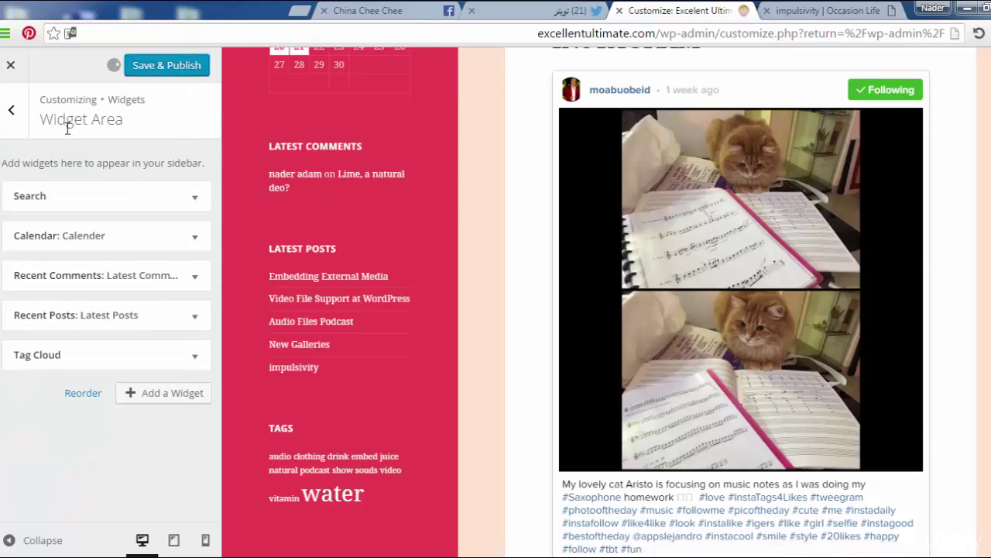
Return from the Widget Area to the main Excelent Ultimate customizer menu.
left_click(11, 116)
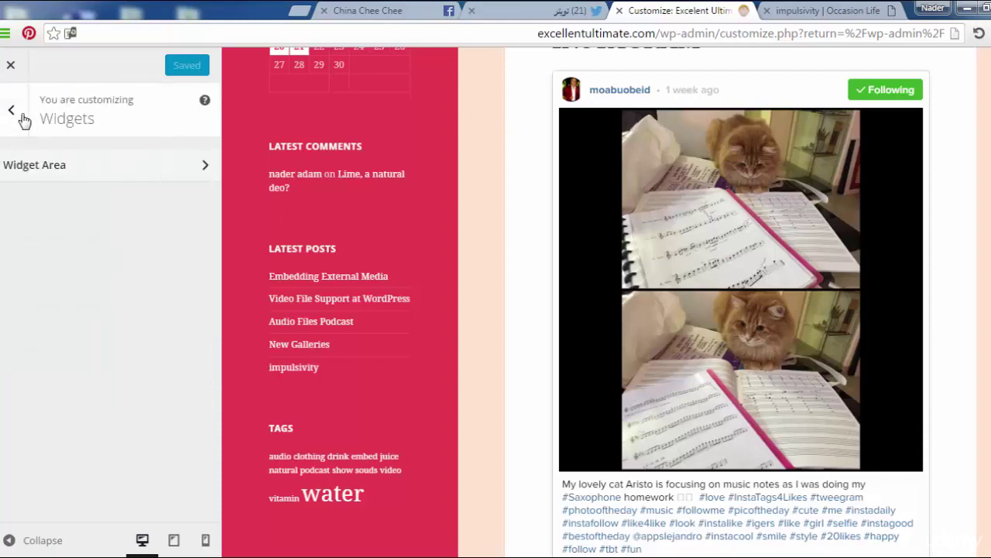
left_click(10, 118)
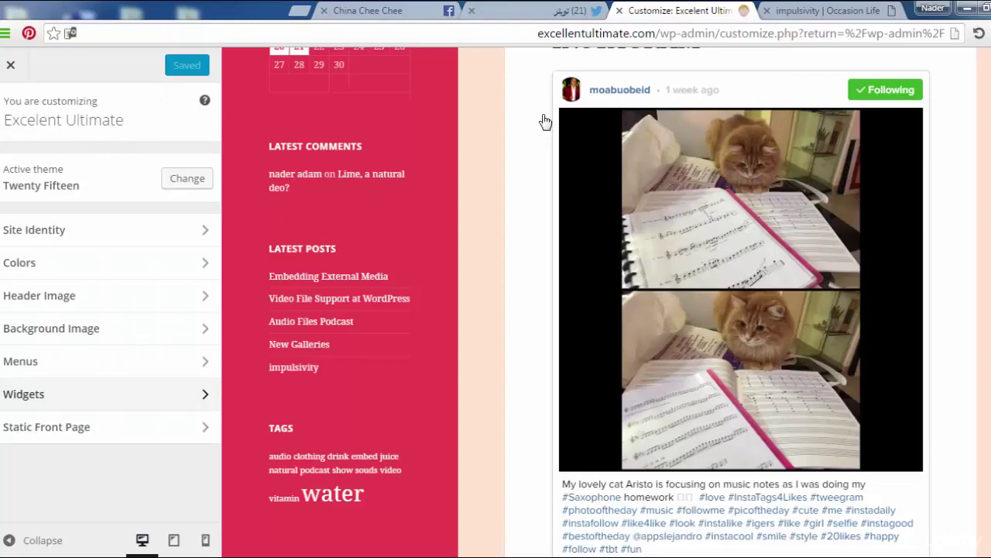
scroll(741, 310, "up", 1)
scroll(741, 309, "up", 4)
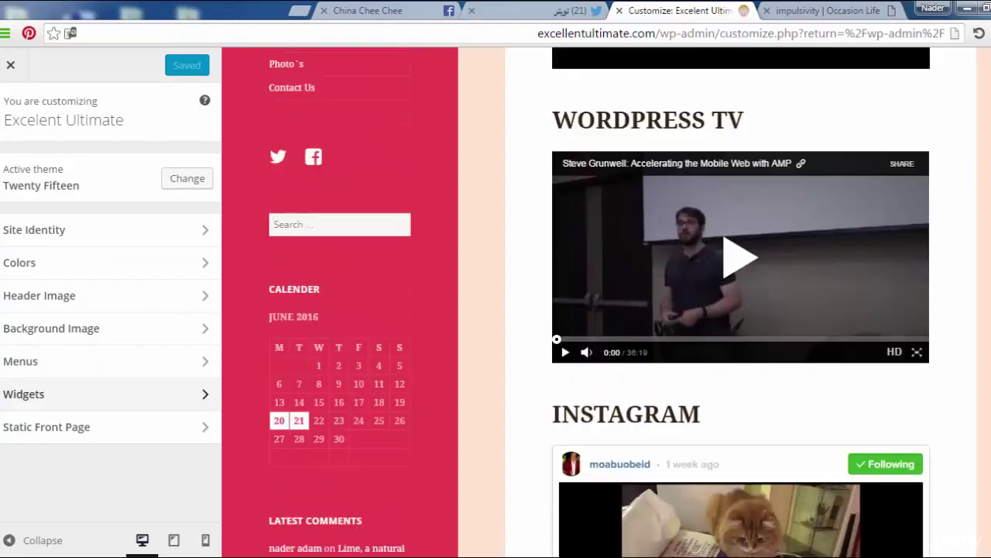